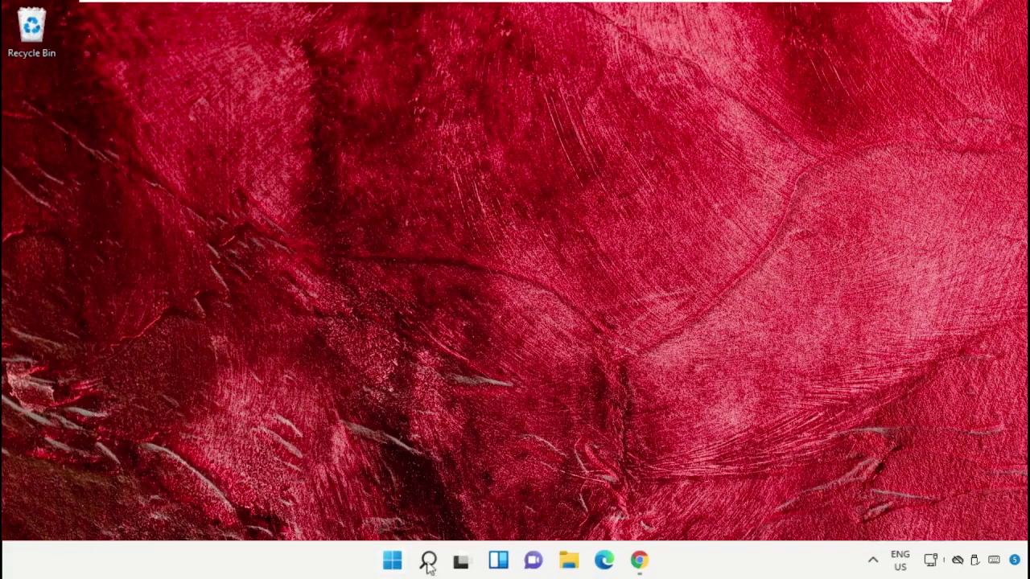
Step: Search Windows for Task Manager, run it as administrator and move its window aside
click(429, 563)
click(326, 76)
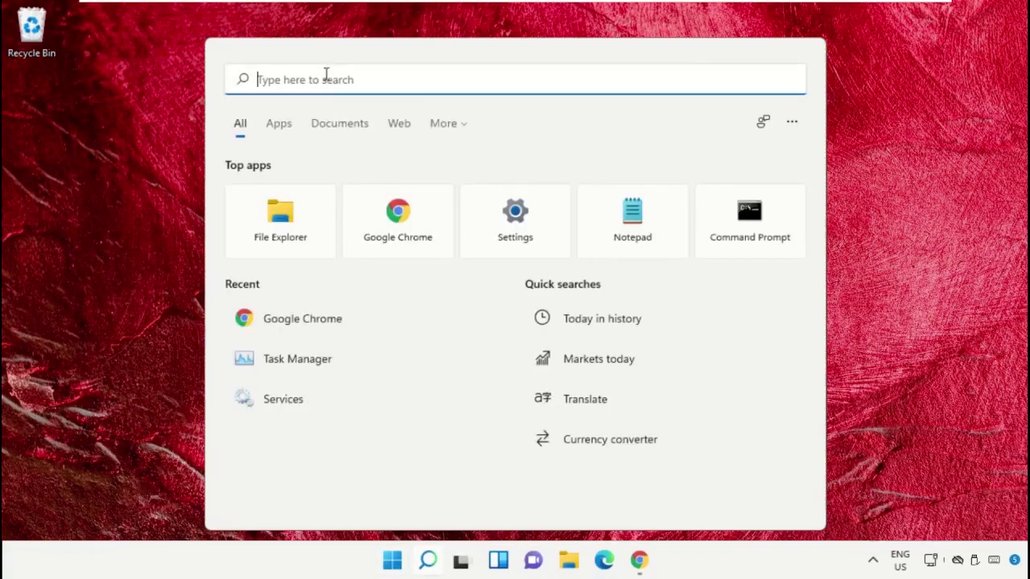
text(task manager)
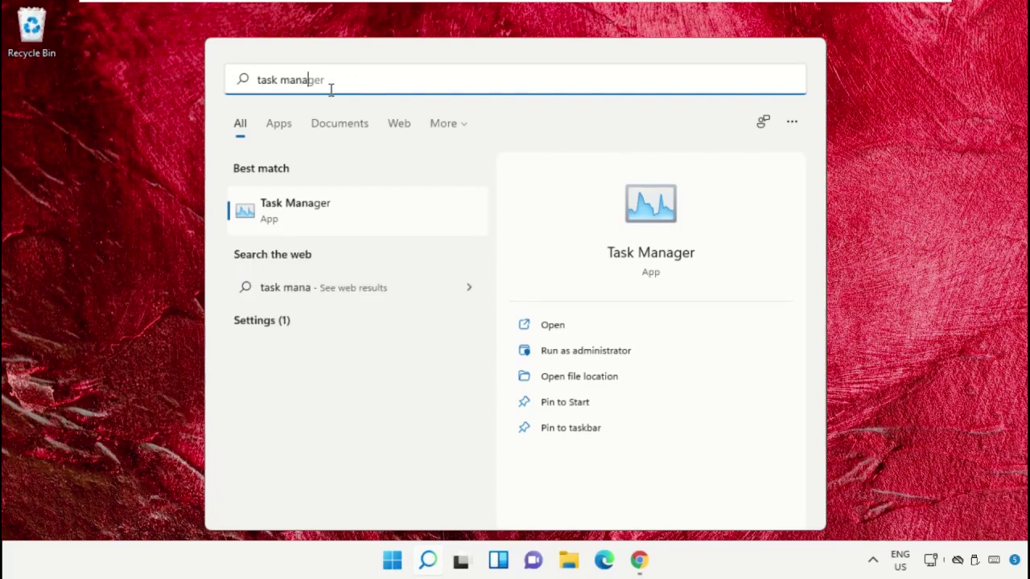
right_click(290, 217)
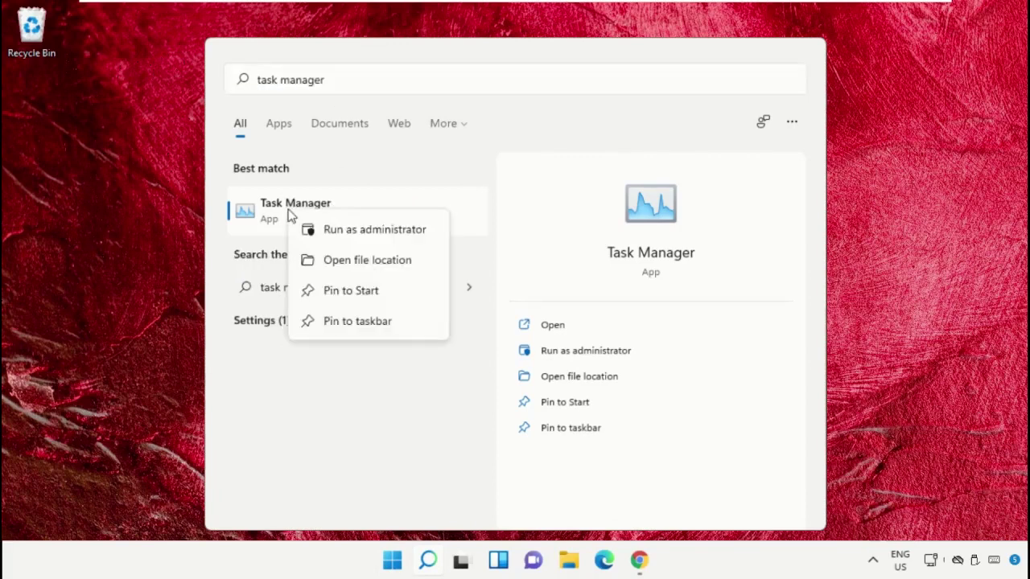
click(360, 231)
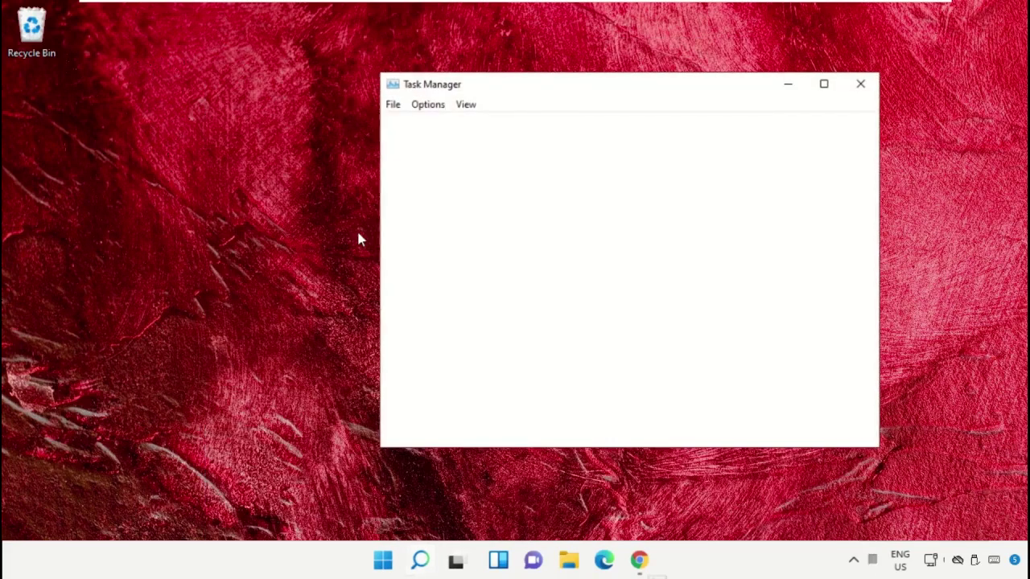
drag(526, 85, 234, 155)
Step: Start a new task in Task Manager, place the Create new task dialog beside it and open its file browser
click(100, 173)
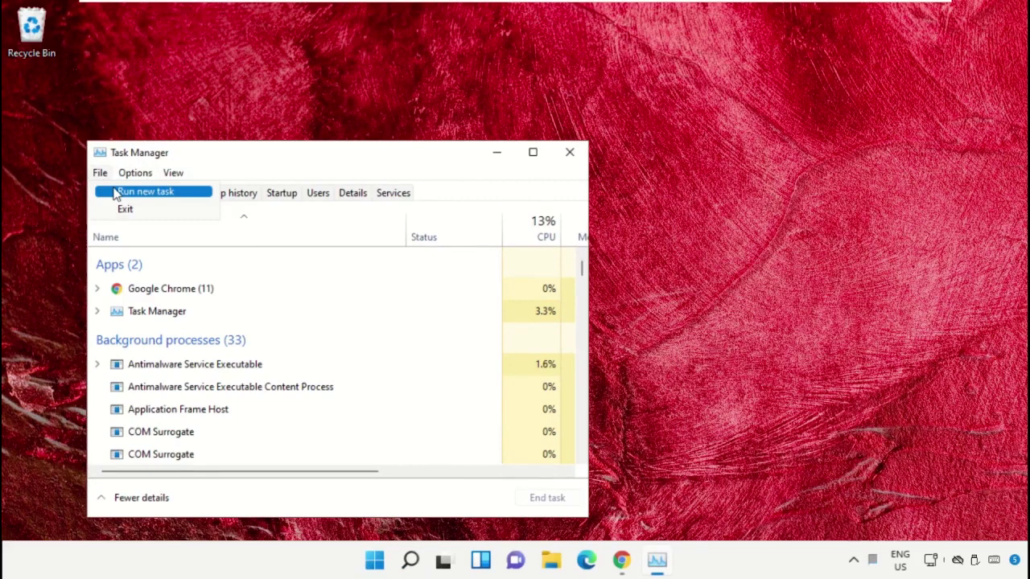
click(115, 193)
drag(213, 194, 720, 158)
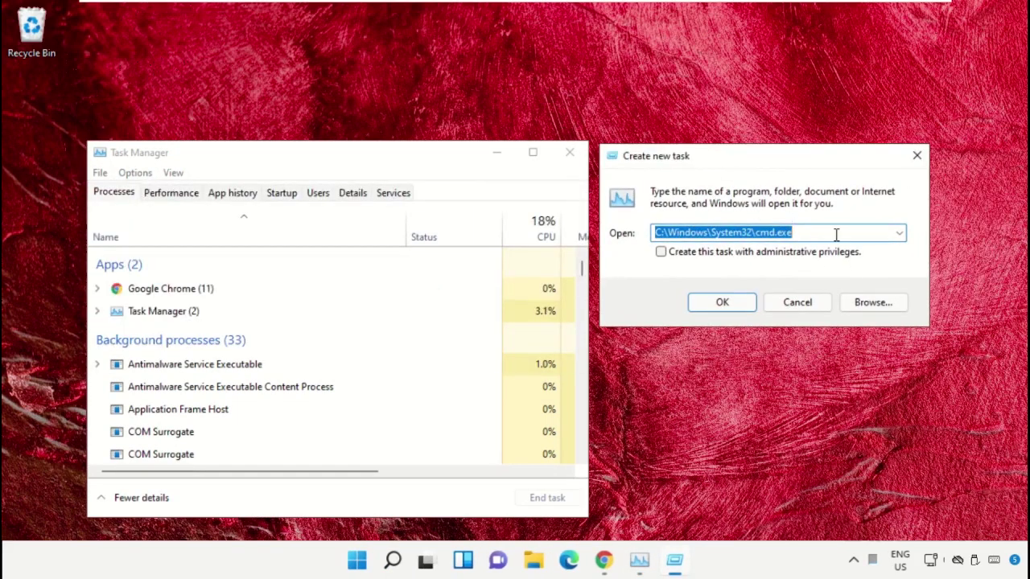
click(867, 312)
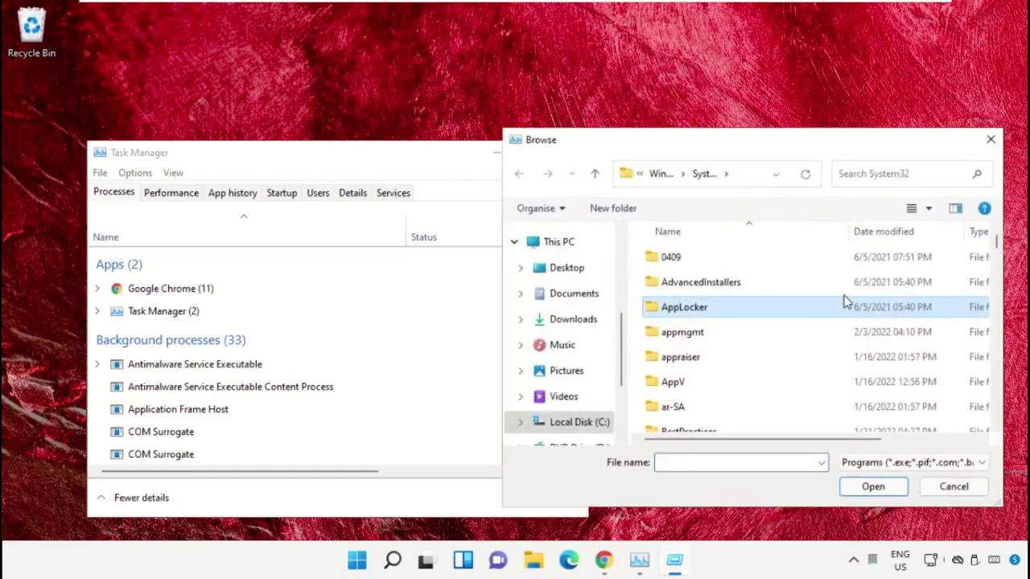
Step: Browse from This PC to the System32 folder inside the Windows folder on Local Disk (C:)
click(531, 242)
scroll(667, 271, down, 3)
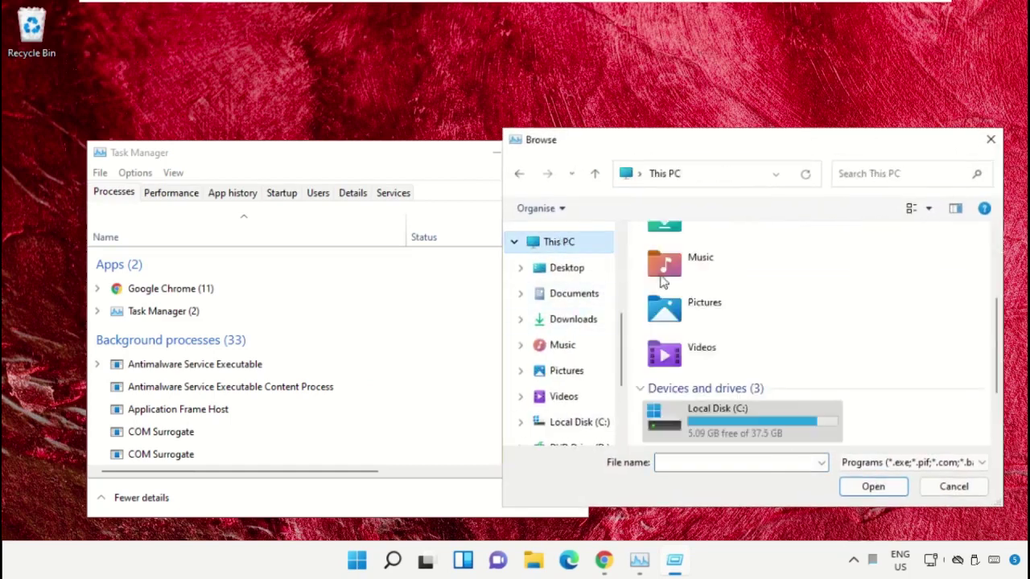
click(740, 361)
double_click(748, 419)
scroll(744, 386, down, 3)
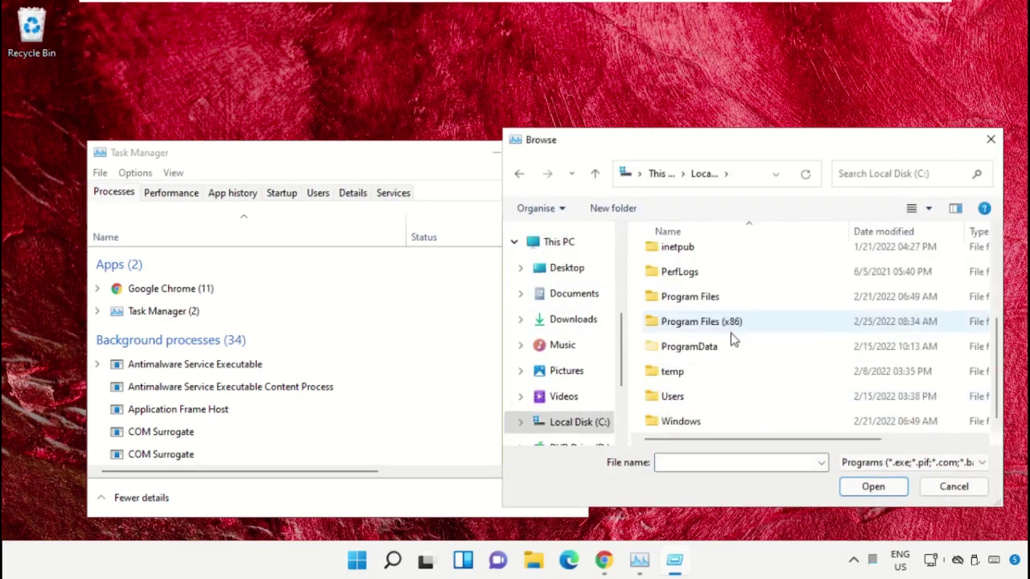
double_click(693, 423)
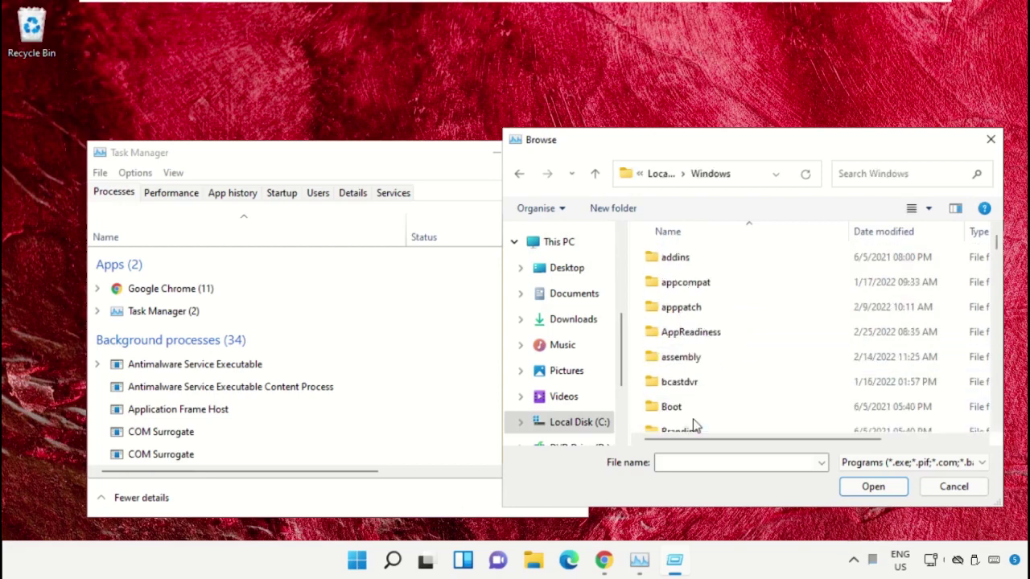
text(system)
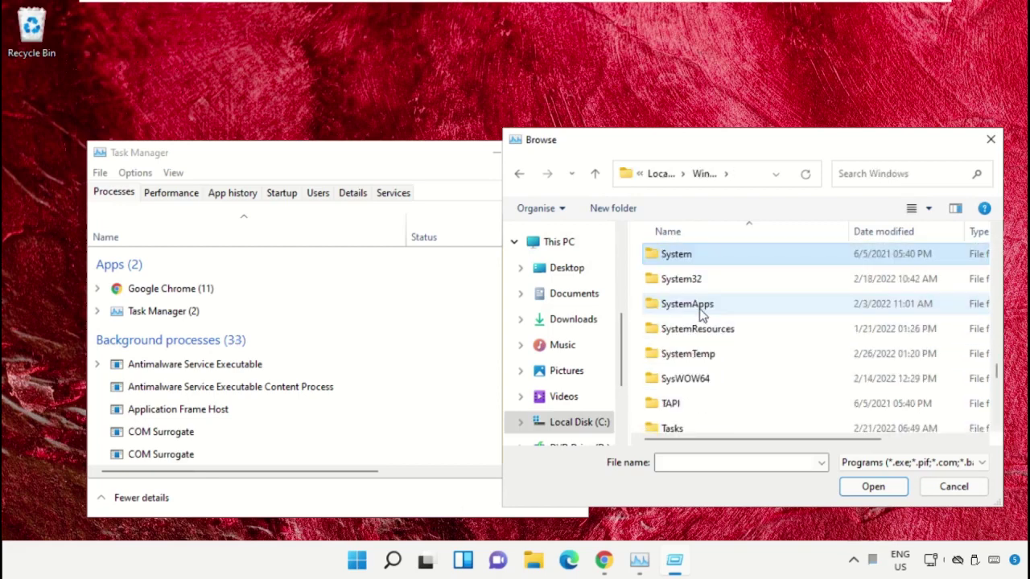
double_click(686, 283)
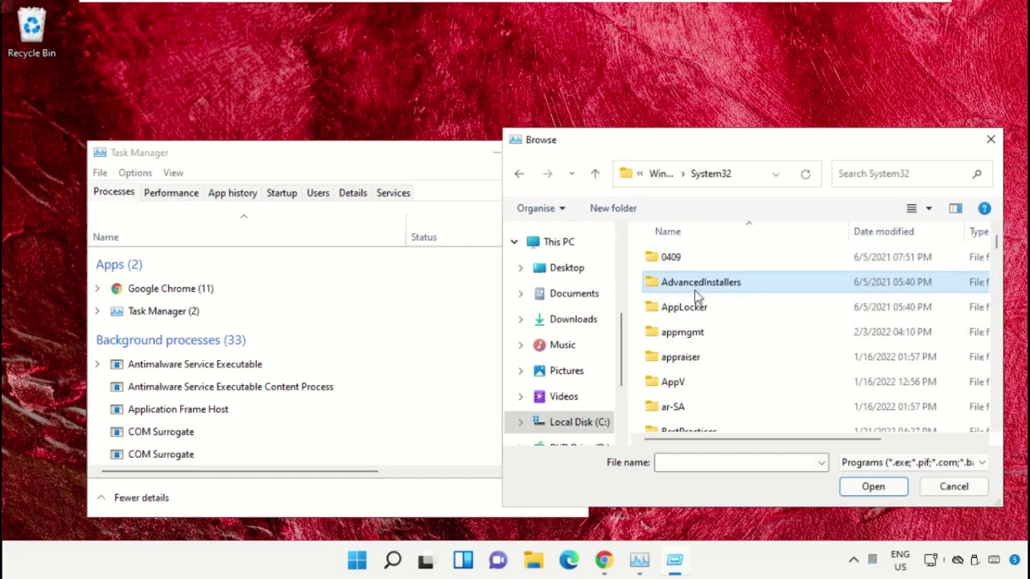
Step: Choose cmd.exe from the System32 folder as the new task and run it with administrative privileges
scroll(700, 314, down, 4)
click(708, 322)
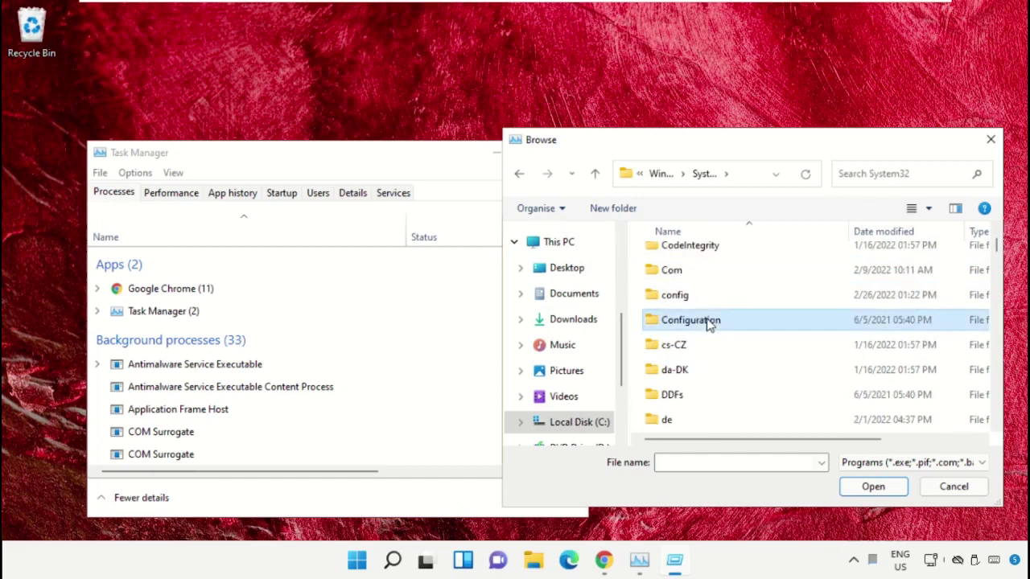
key(Down)
key(Down)
key(Down)
key(Down)
key(Down)
key(Down)
key(Down)
key(Down)
key(Down)
key(Down)
key(Down)
key(Down)
key(Down)
key(Down)
key(Down)
key(Down)
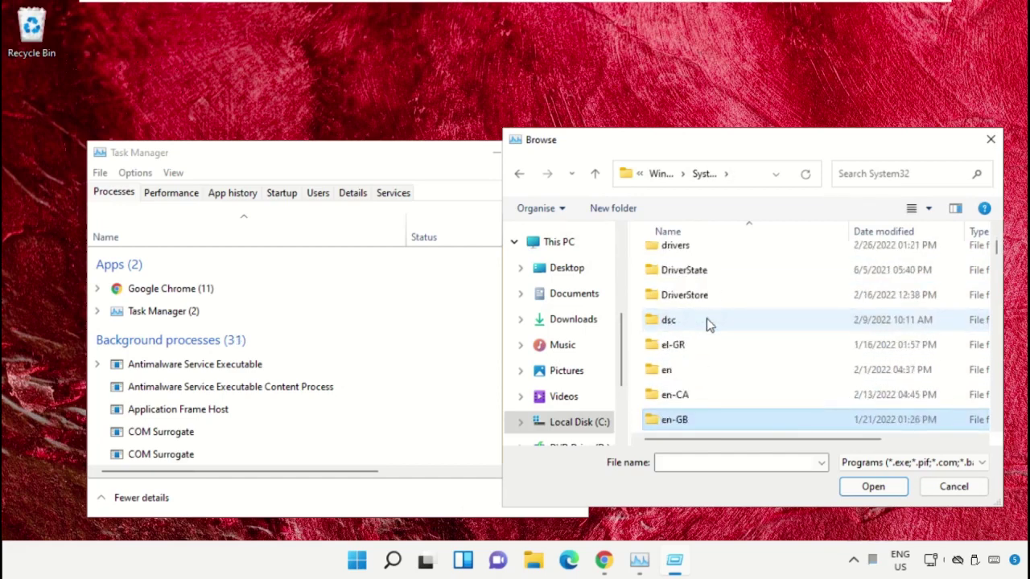
key(Down)
key(Down)
key(Down)
key(Down)
key(Down)
key(Down)
key(Down)
key(Down)
key(Down)
key(Down)
key(Down)
key(Down)
key(Down)
key(Down)
key(Down)
key(Down)
key(Down)
key(Down)
key(Down)
key(Down)
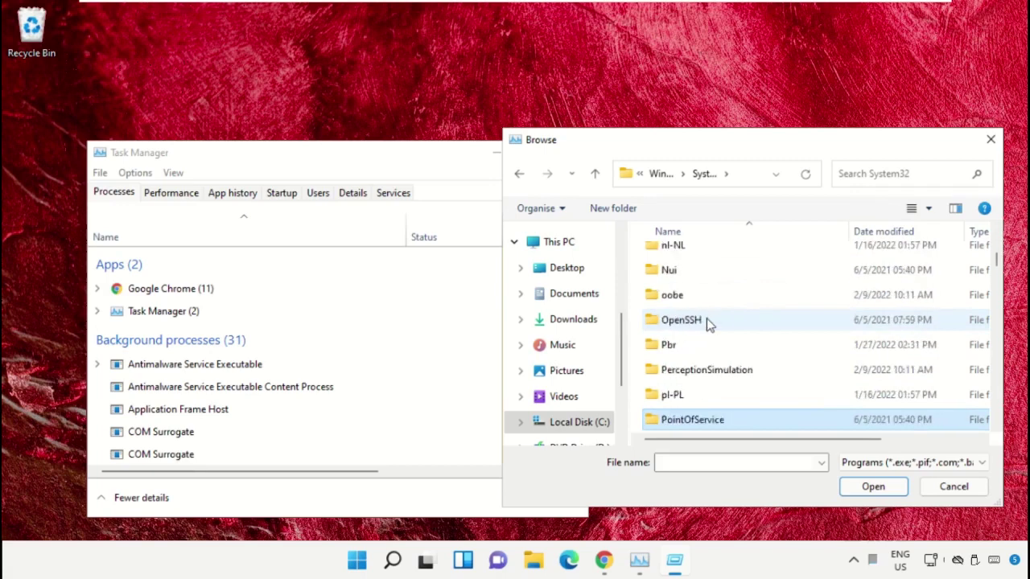
key(Down)
key(Down)
key(Down)
key(Down)
key(Down)
key(Down)
key(Down)
key(Down)
key(Down)
key(Down)
key(Down)
key(Down)
key(Down)
key(Down)
key(Down)
key(Down)
key(Down)
key(Down)
key(Down)
key(Down)
text(cmd)
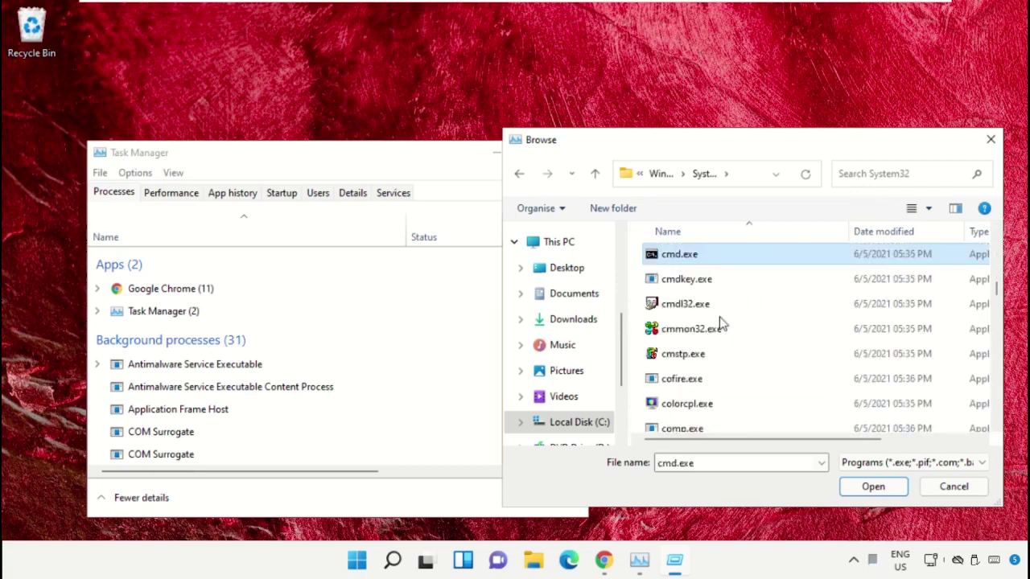
click(856, 491)
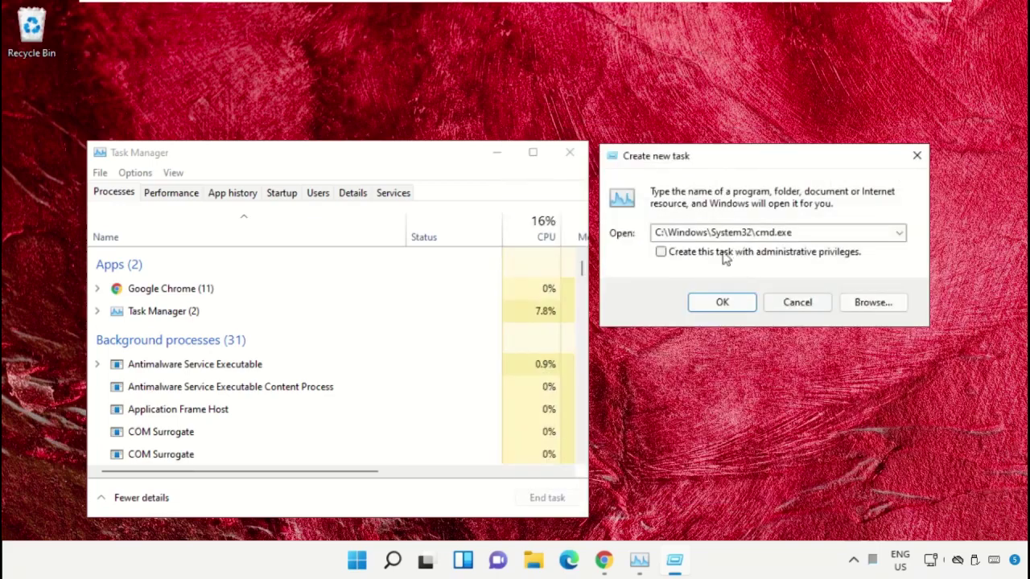
click(660, 252)
click(738, 306)
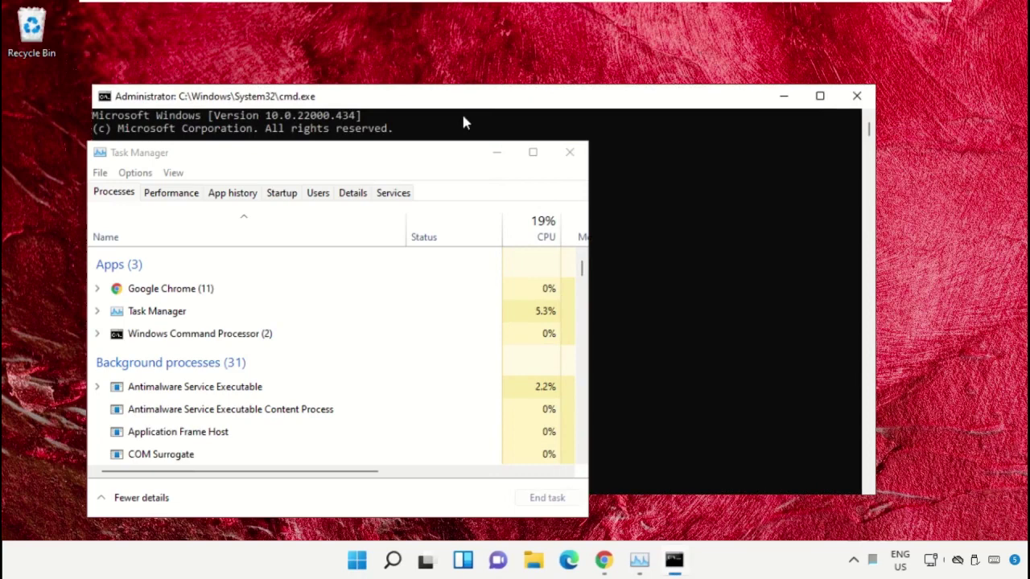
Step: Minimize Task Manager, then shrink the Command Prompt window and move it toward the middle of the desktop
click(504, 159)
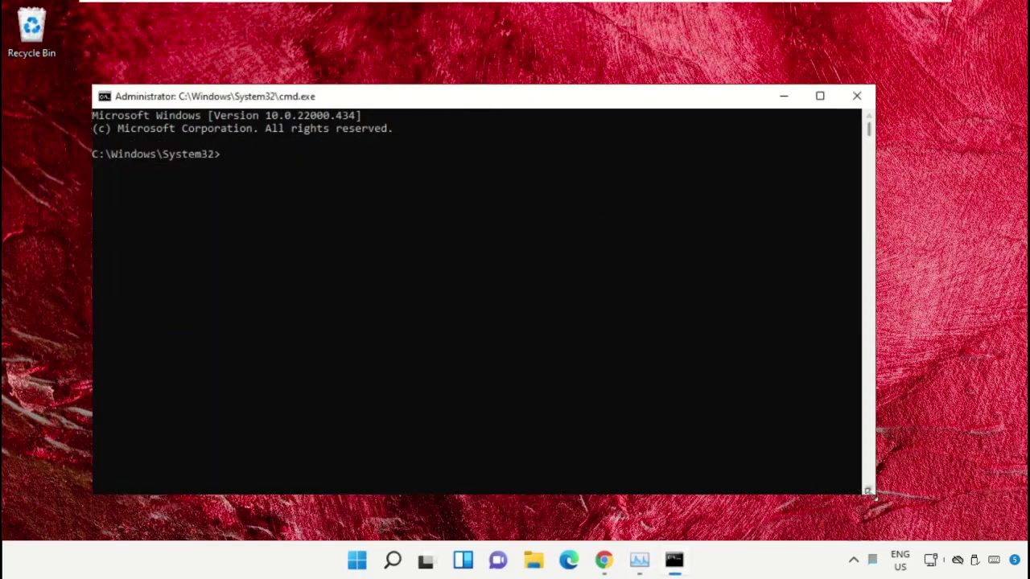
drag(874, 497, 702, 404)
drag(402, 108, 507, 215)
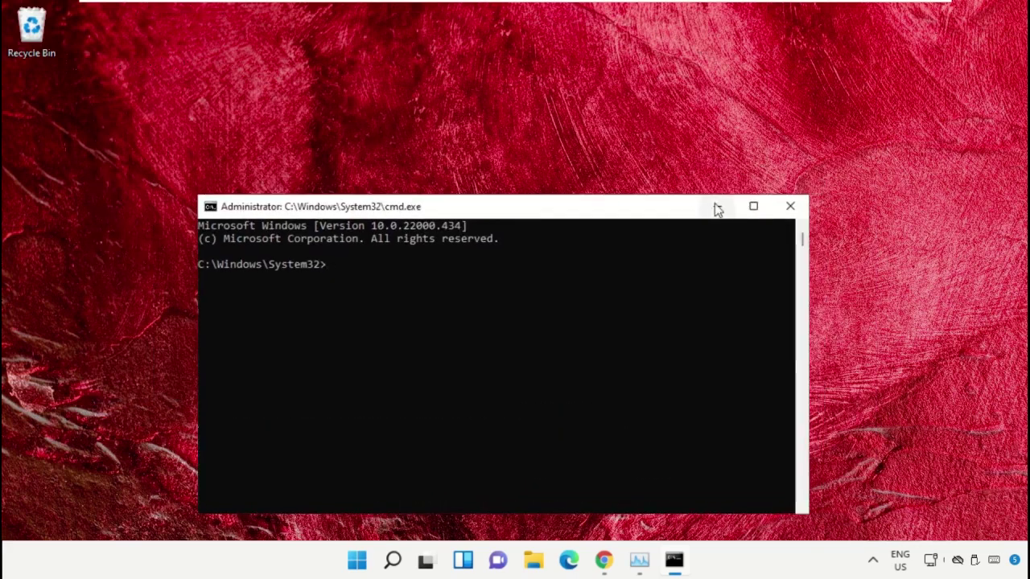
Step: Switch to Chrome, search Google for "hows.tech windows commands" and open the Important Windows Commands page
click(605, 561)
click(348, 297)
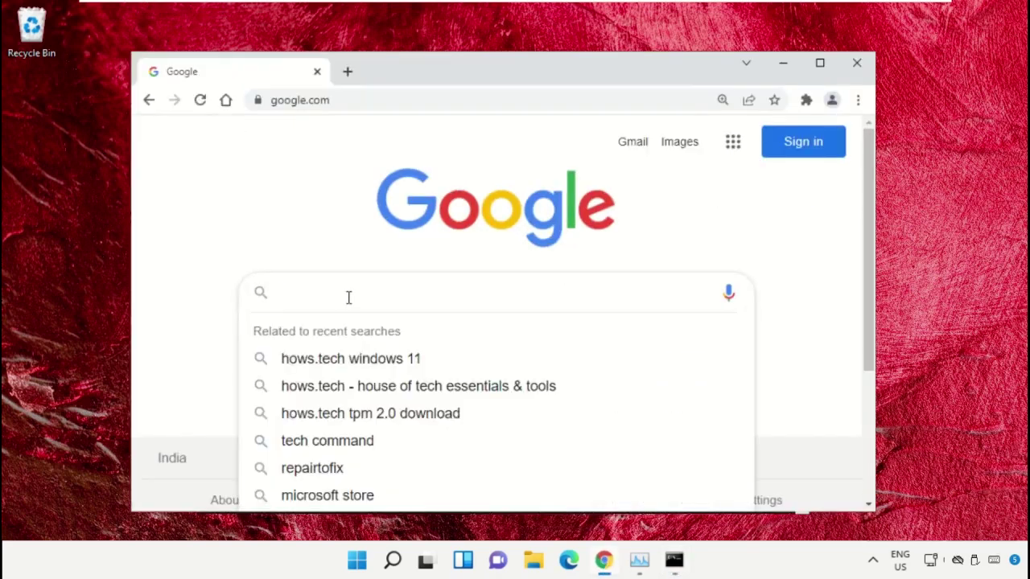
text(hows)
key(Down)
key(Return)
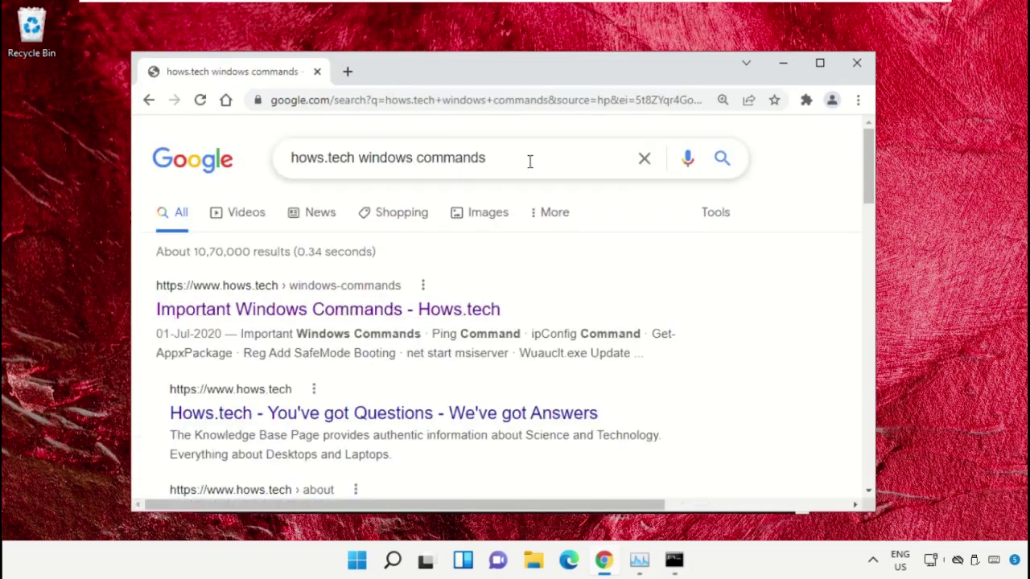
click(387, 316)
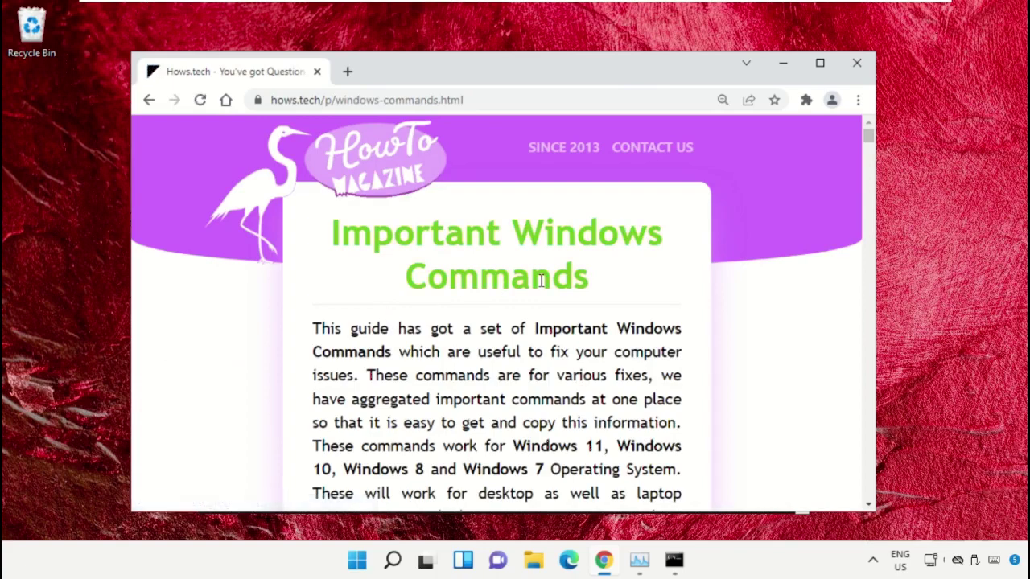
Step: Look through the Important Windows Commands page for the sfc commands, Command 11 to Command 13
scroll(644, 290, down, 12)
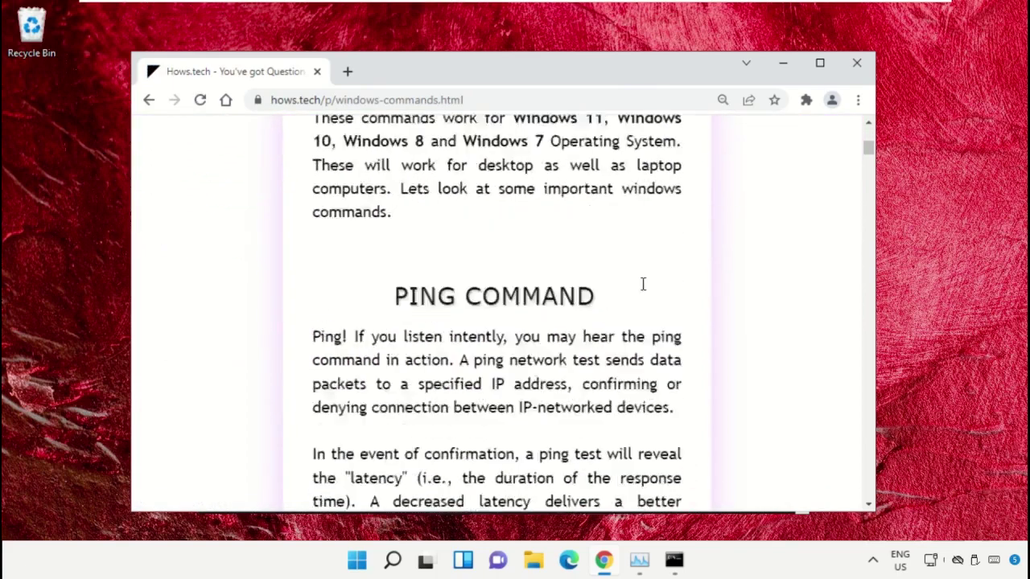
scroll(643, 290, down, 12)
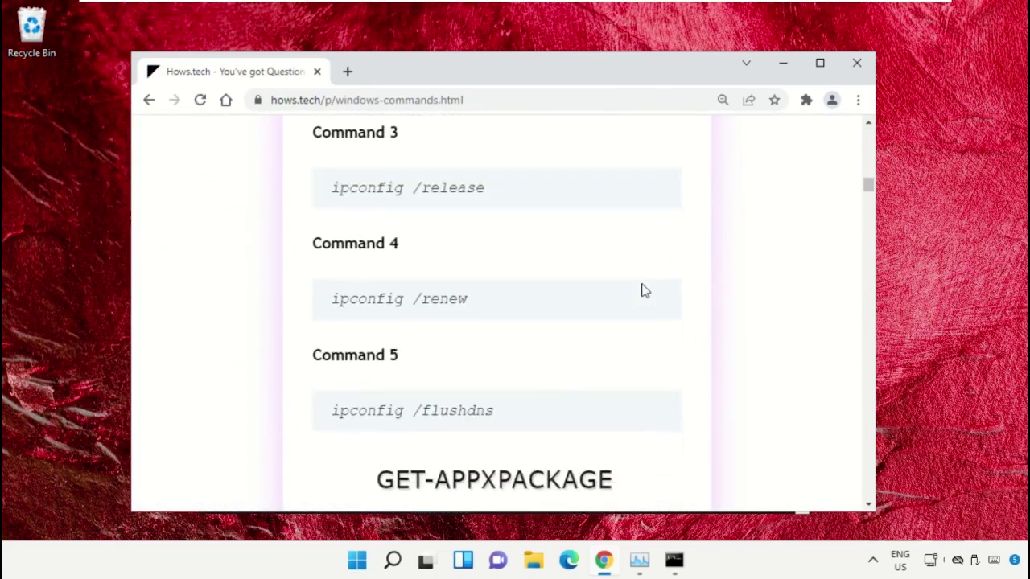
scroll(644, 289, down, 12)
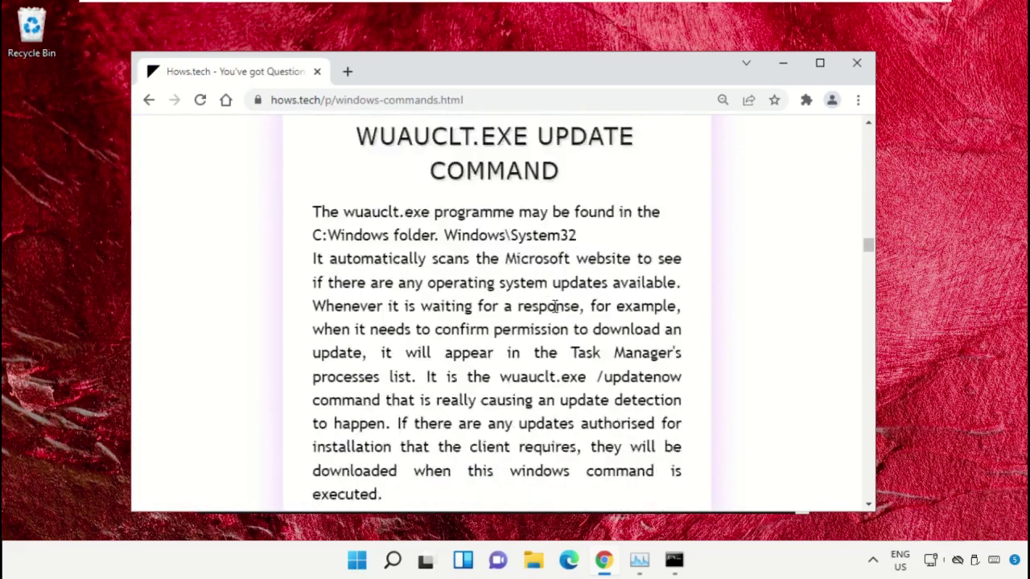
scroll(531, 306, down, 6)
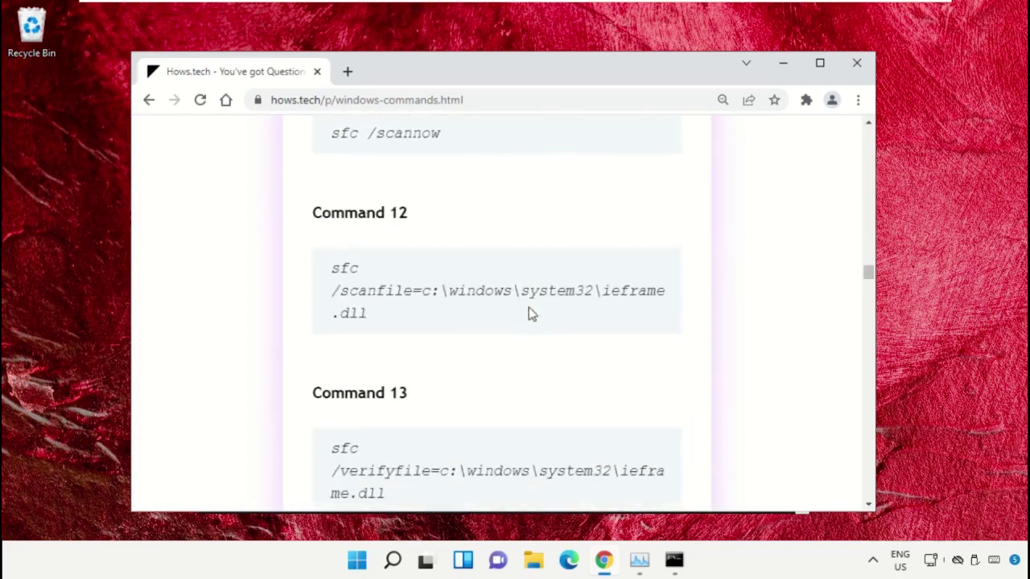
scroll(531, 314, down, 1)
scroll(532, 314, up, 2)
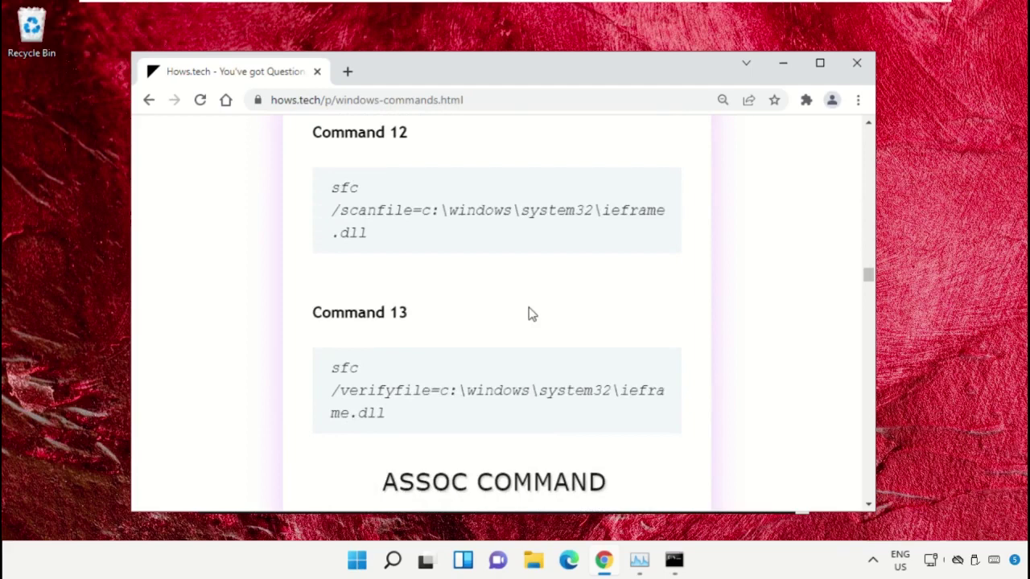
scroll(531, 314, up, 1)
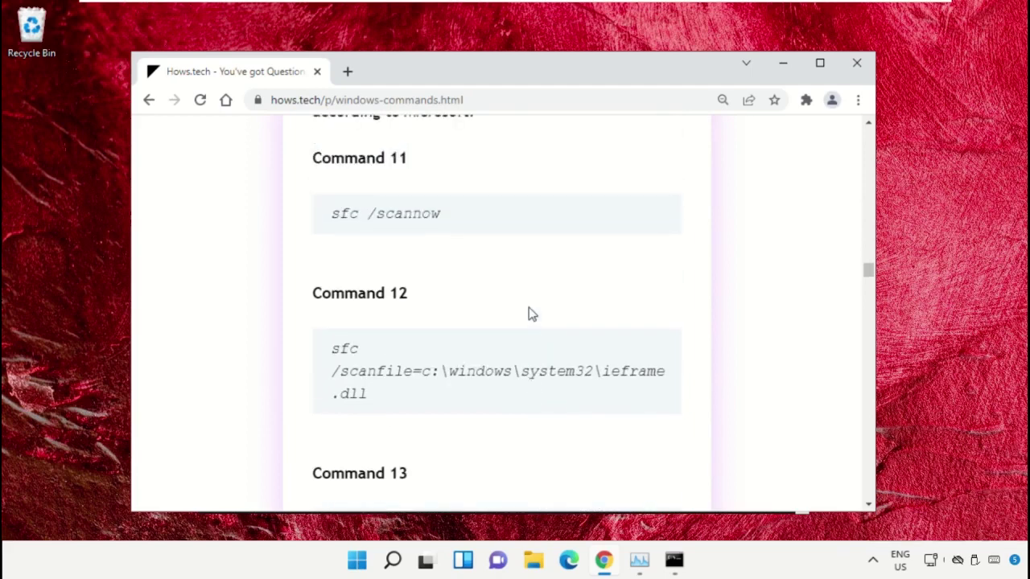
Step: Arrange the Command Prompt and Chrome windows so that both the prompt and Command 12 can be reached
click(675, 563)
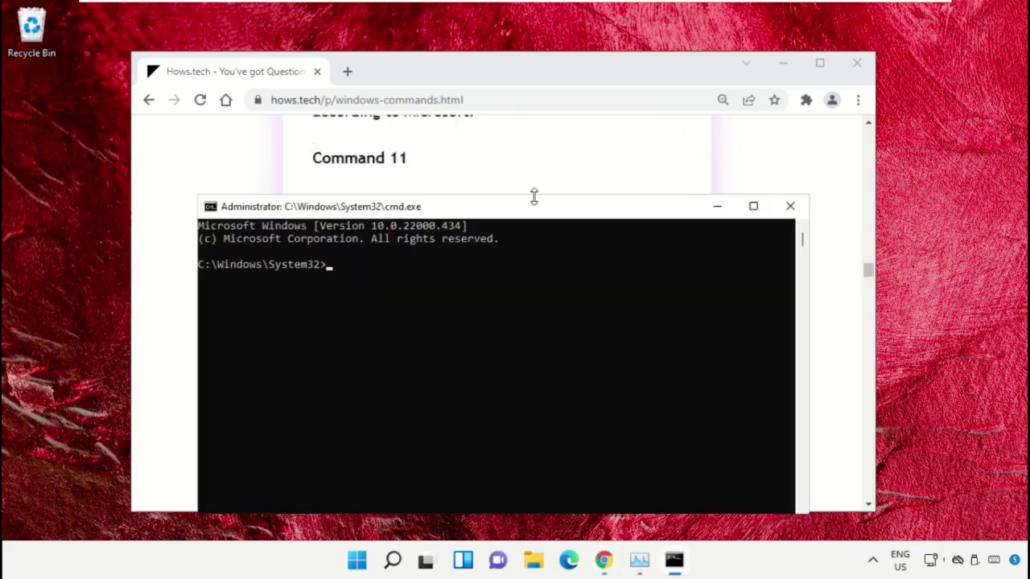
drag(529, 211, 659, 235)
click(512, 64)
drag(512, 64, 439, 86)
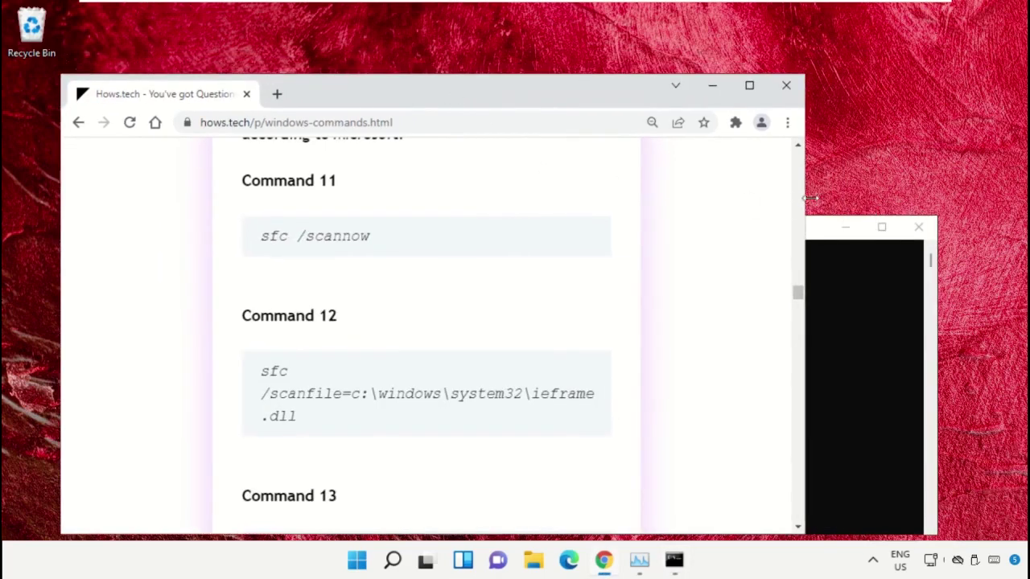
click(815, 235)
drag(669, 232, 786, 154)
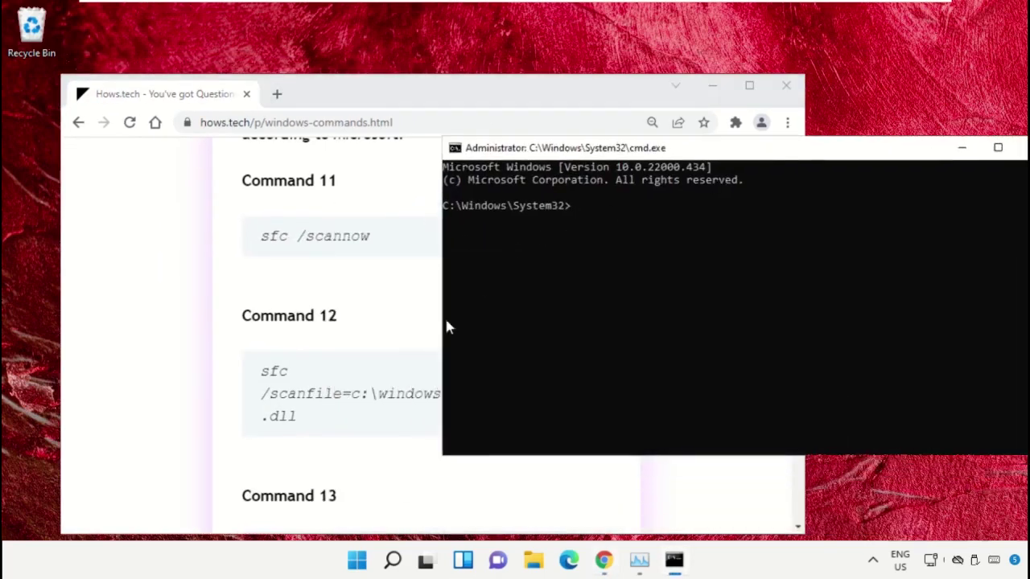
Step: Copy the Command 12 text, sfc /scanfile=c:\windows\system32\ieframe.dll, from the web page
triple_click(294, 402)
click(357, 394)
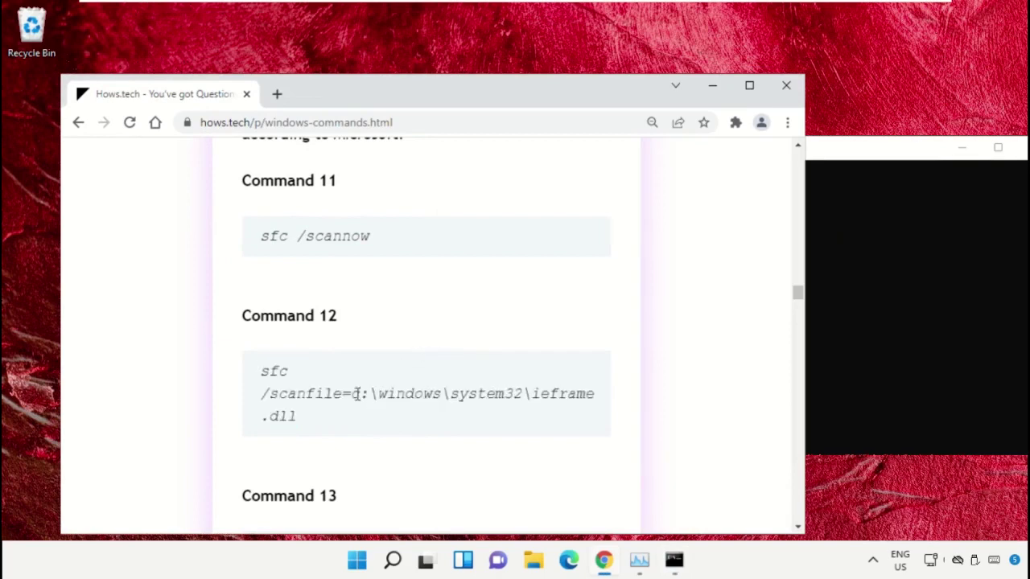
triple_click(336, 403)
right_click(336, 401)
click(415, 278)
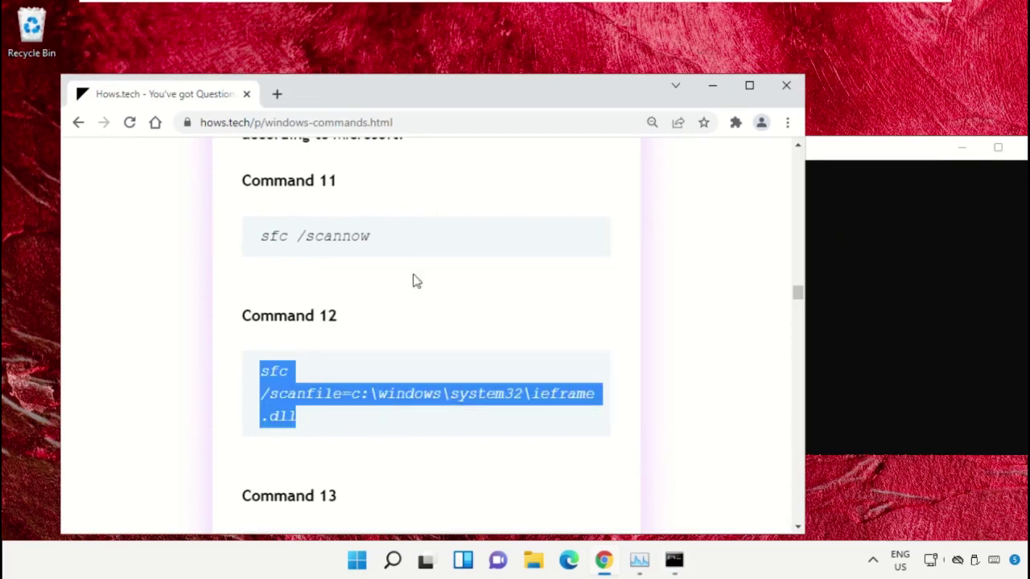
Step: Run sfc /scanfile=c:\windows\system32\ieframe.dll in the administrator Command Prompt
click(858, 203)
drag(829, 156, 788, 151)
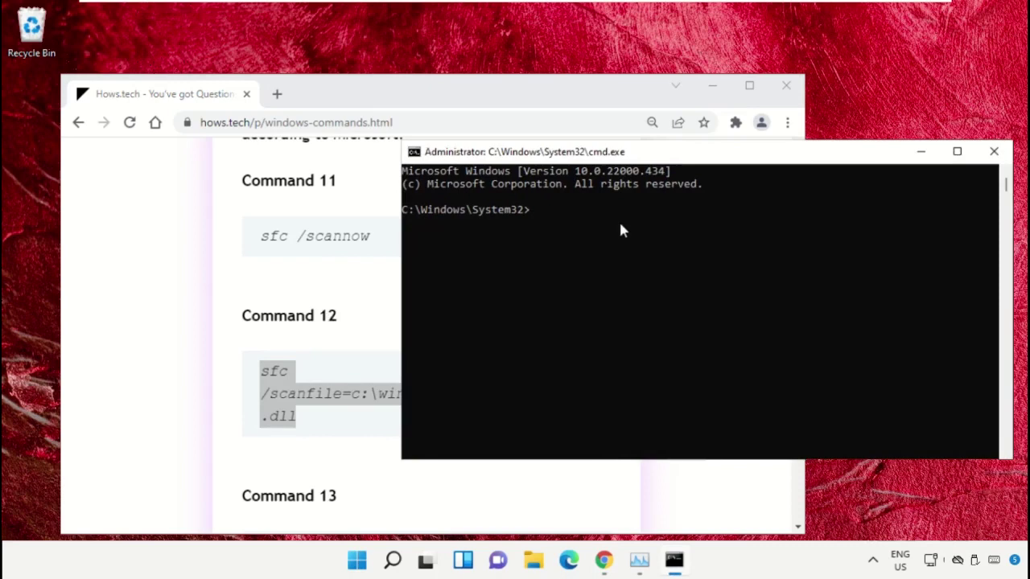
key(ctrl+v)
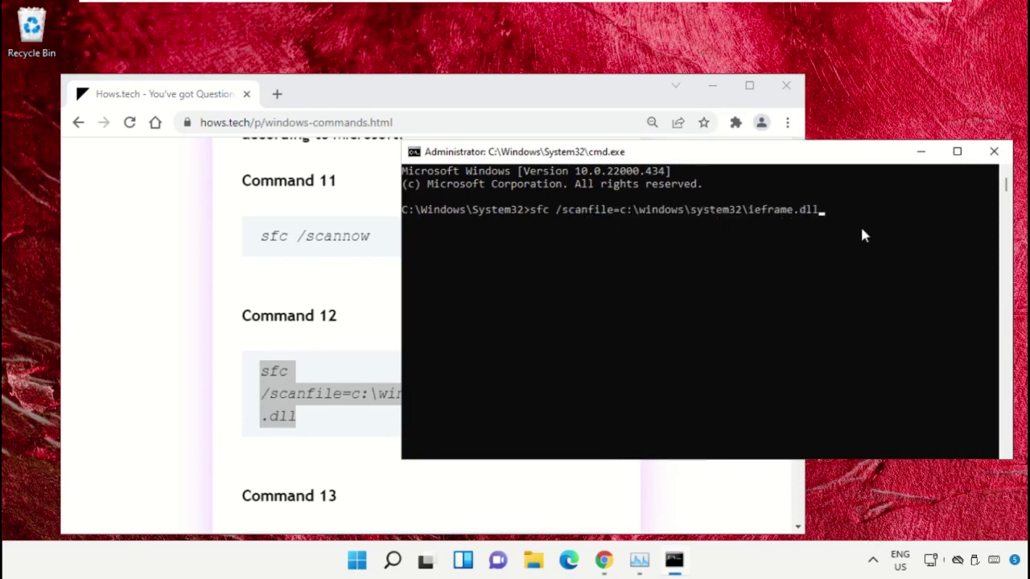
key(Return)
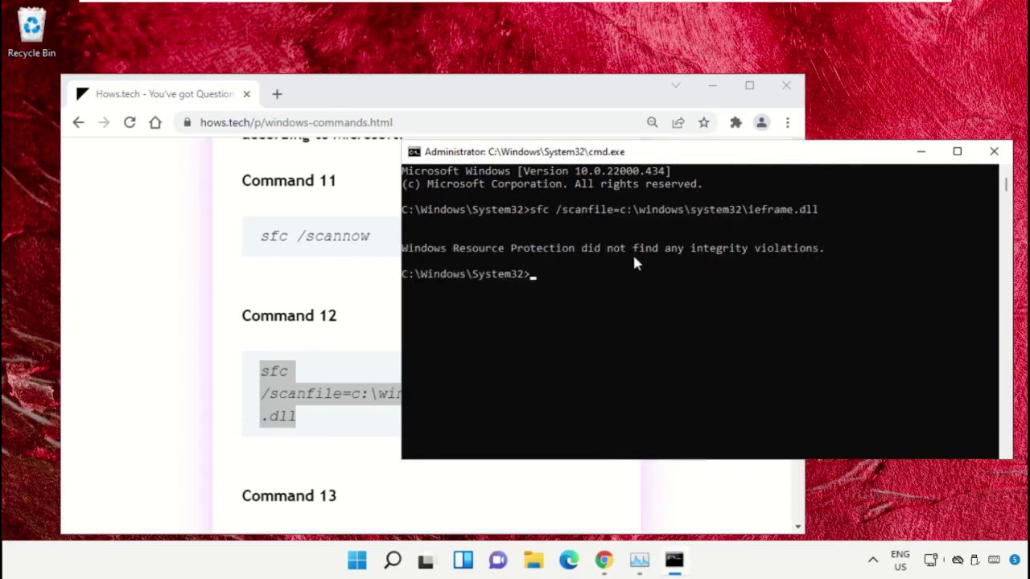
Step: Copy the Command 13 text, sfc /verifyfile=c:\windows\system32\ieframe.dll, from the Hows.tech page
click(349, 254)
scroll(363, 293, down, 3)
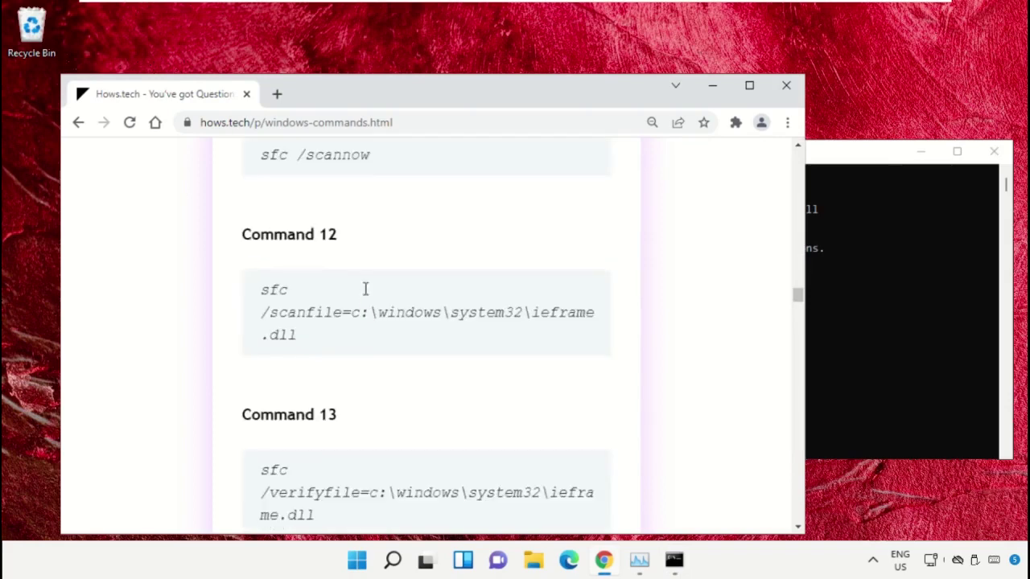
triple_click(348, 333)
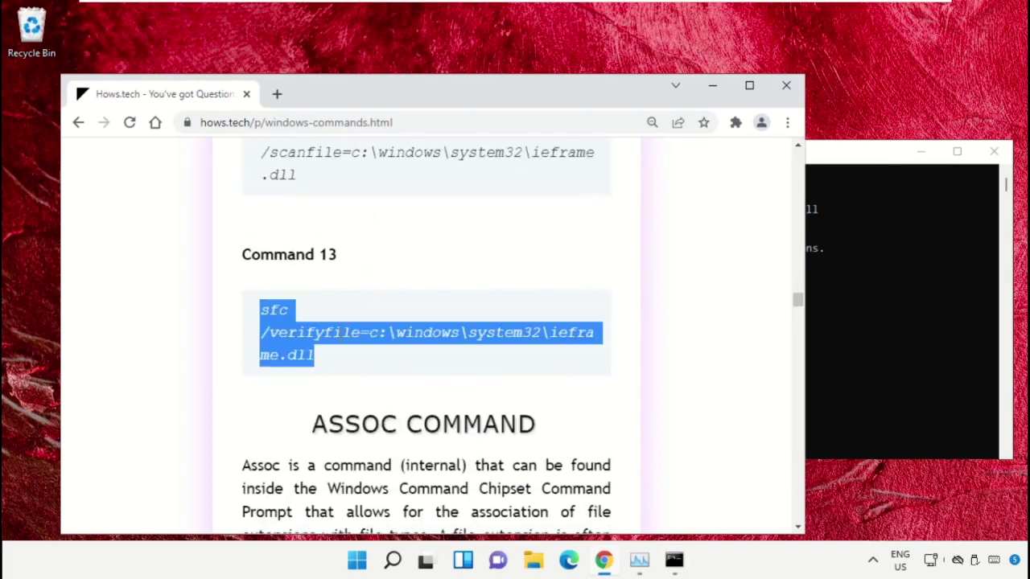
right_click(338, 335)
click(409, 352)
Step: Run the copied sfc /verifyfile=c:\windows\system32\ieframe.dll command in the Command Prompt
click(939, 297)
right_click(734, 339)
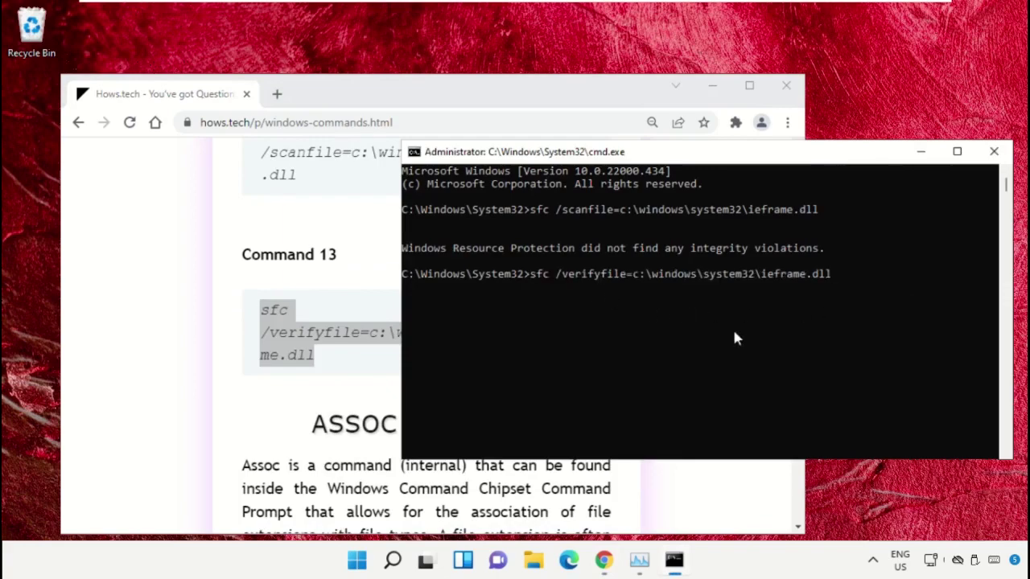
key(Return)
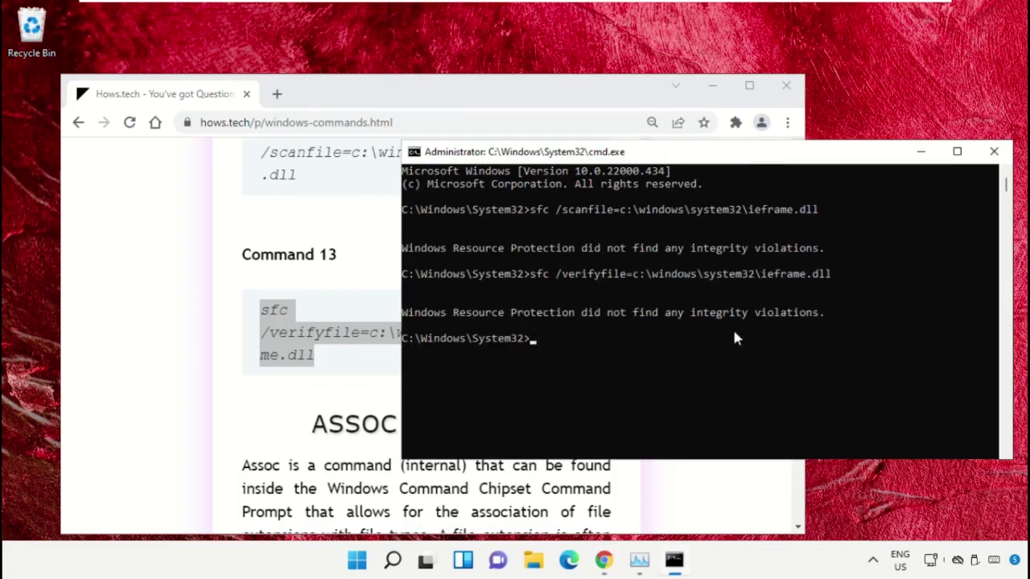
Step: Minimize the Chrome window and close the Command Prompt with the exit command
click(711, 91)
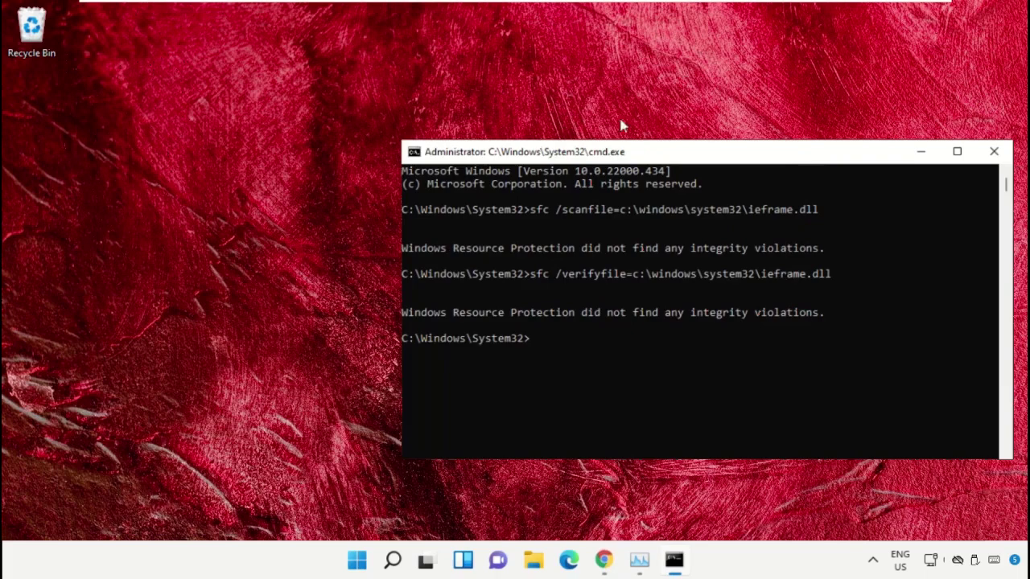
text(exit)
key(Return)
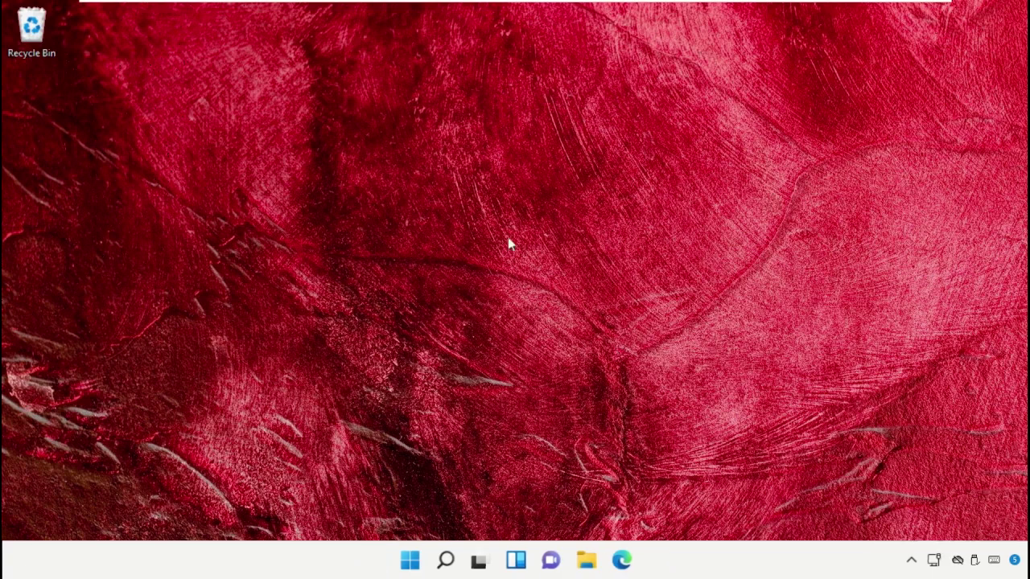
Step: Open Device Manager, move its window toward the middle of the desktop and expand Sound, video and game controllers
right_click(409, 561)
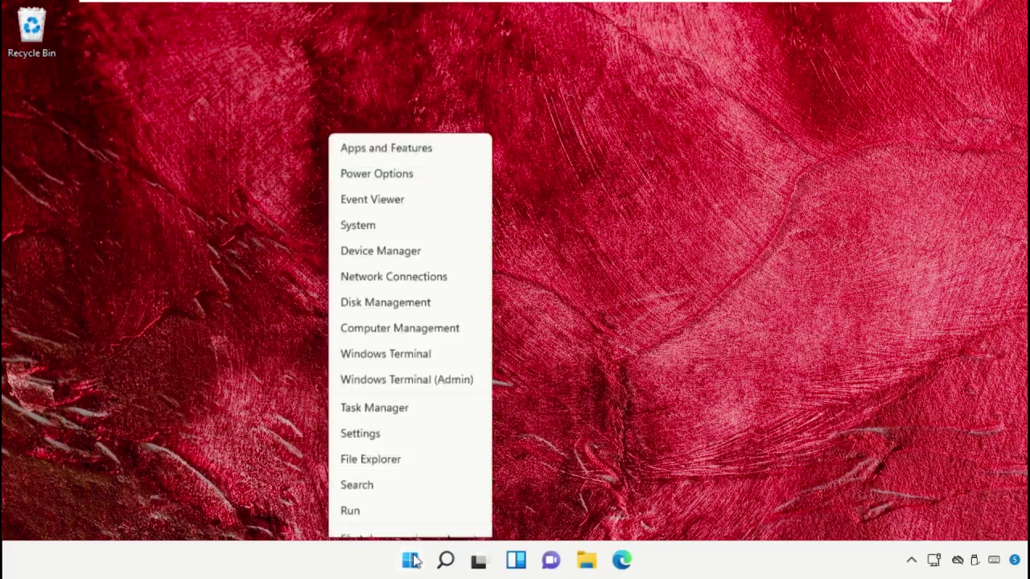
click(389, 215)
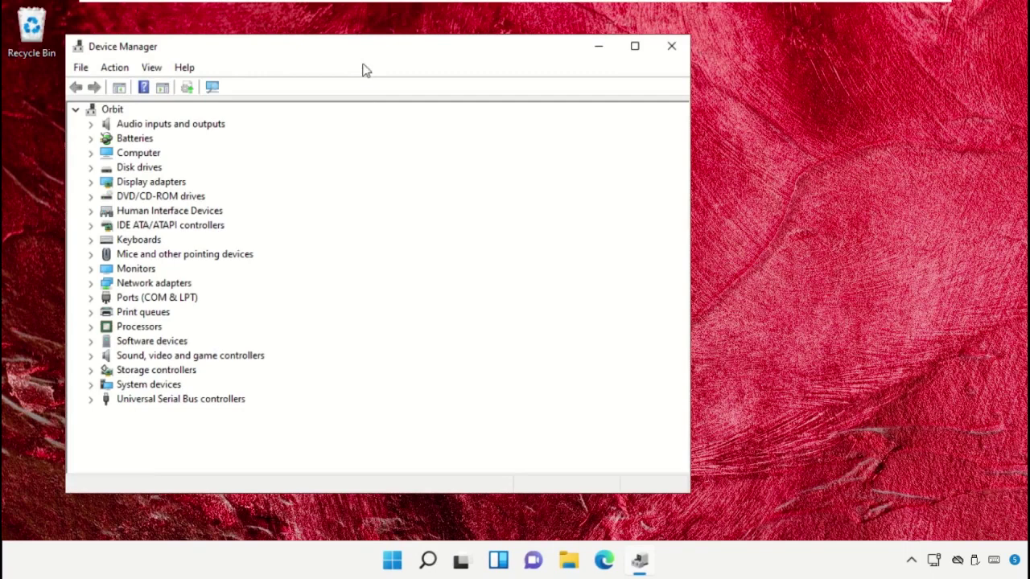
drag(363, 66, 539, 58)
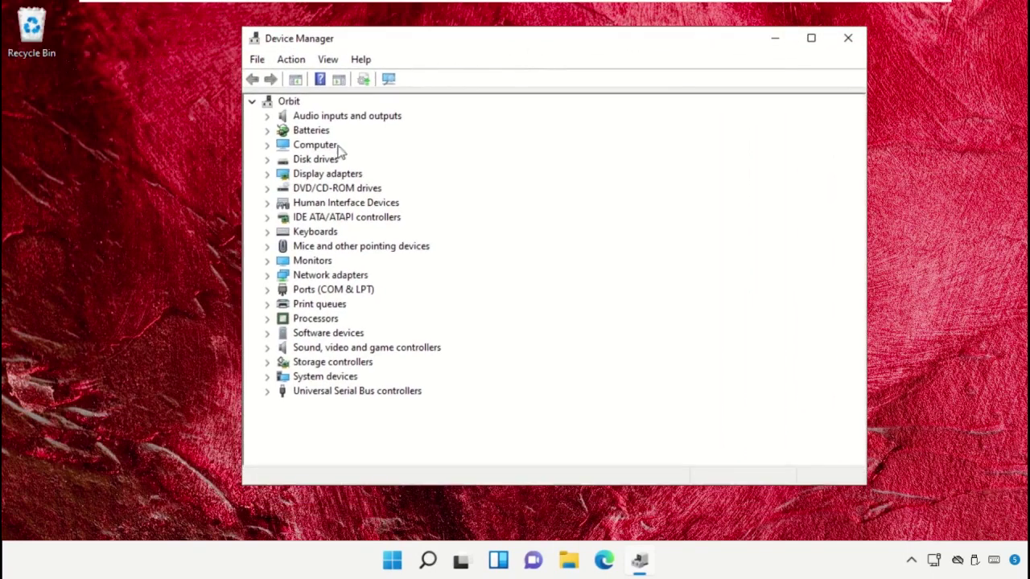
click(314, 349)
click(267, 351)
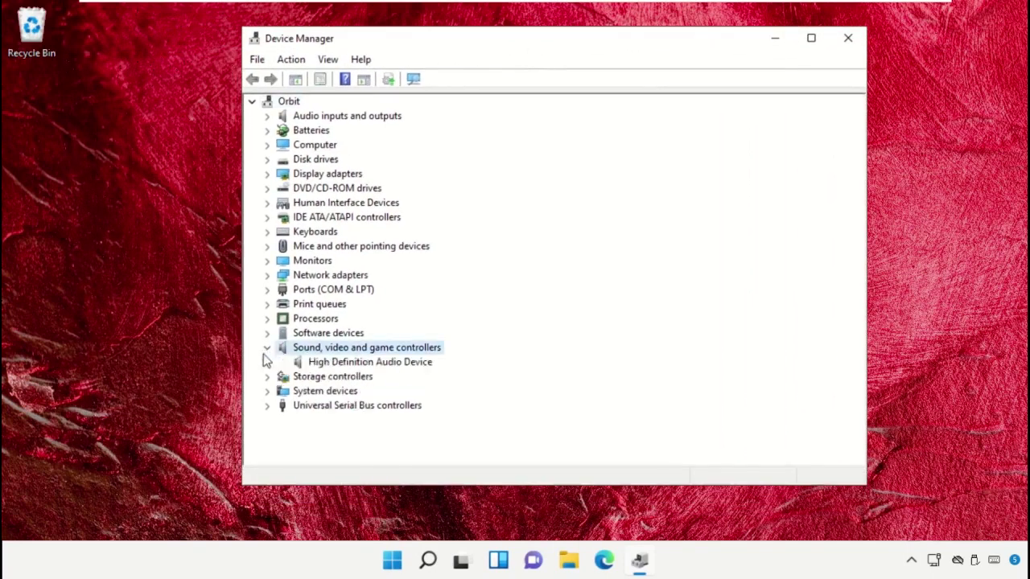
Step: Update the High Definition Audio Device driver with the automatic driver search
click(325, 366)
right_click(324, 366)
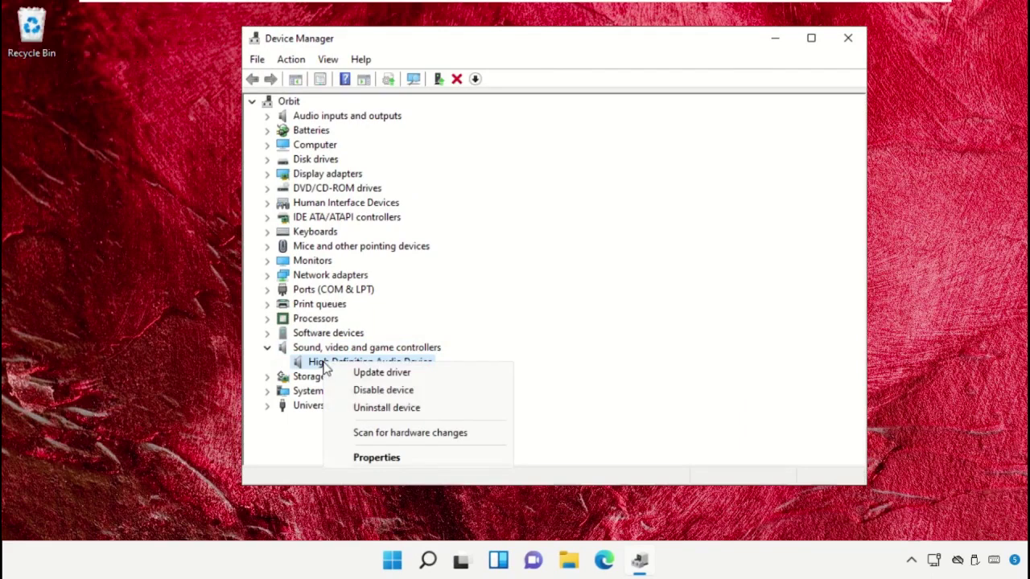
click(372, 375)
click(454, 244)
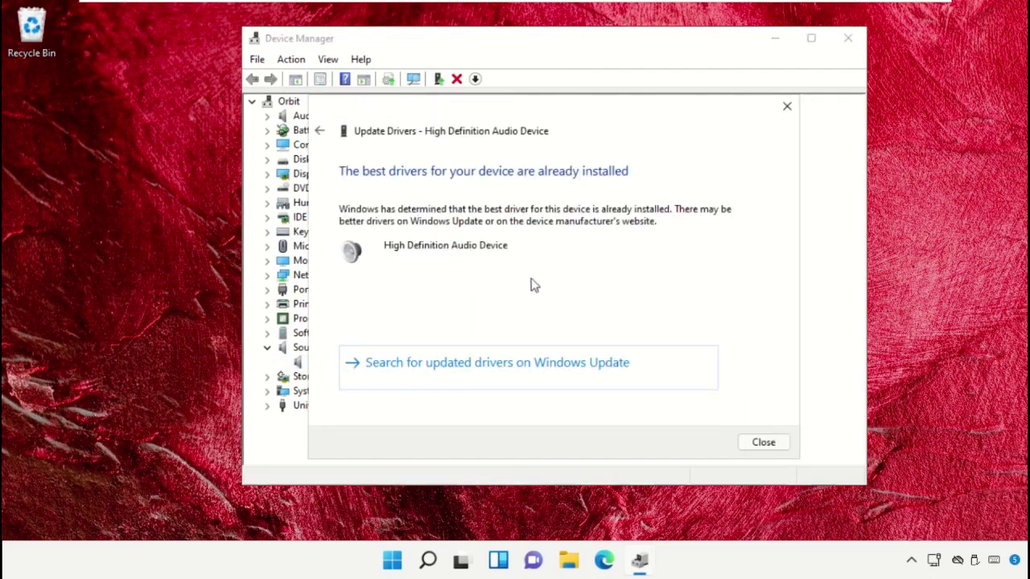
Step: Search for updated drivers on Windows Update, check for updates there and return to Device Manager
click(521, 365)
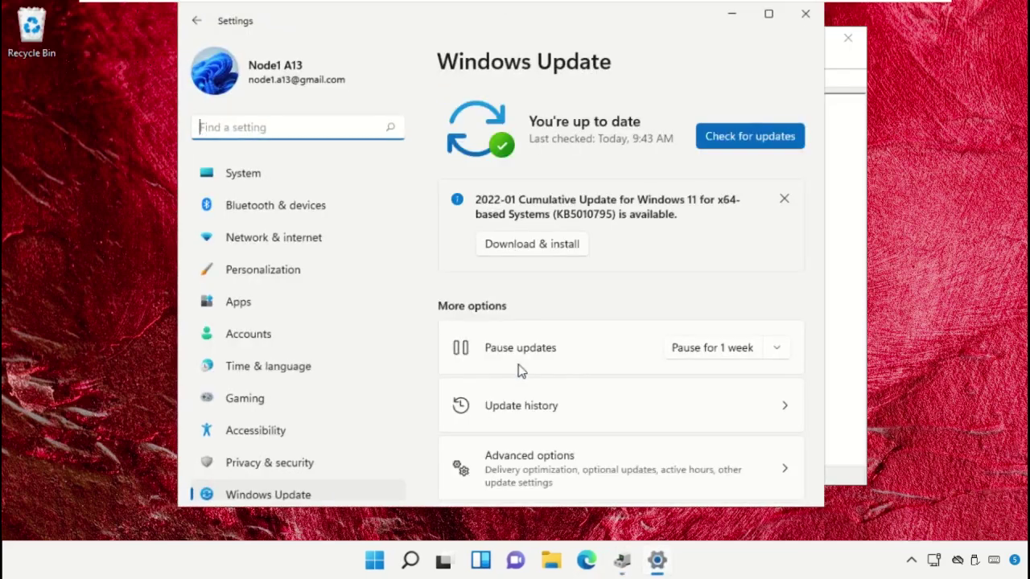
click(746, 138)
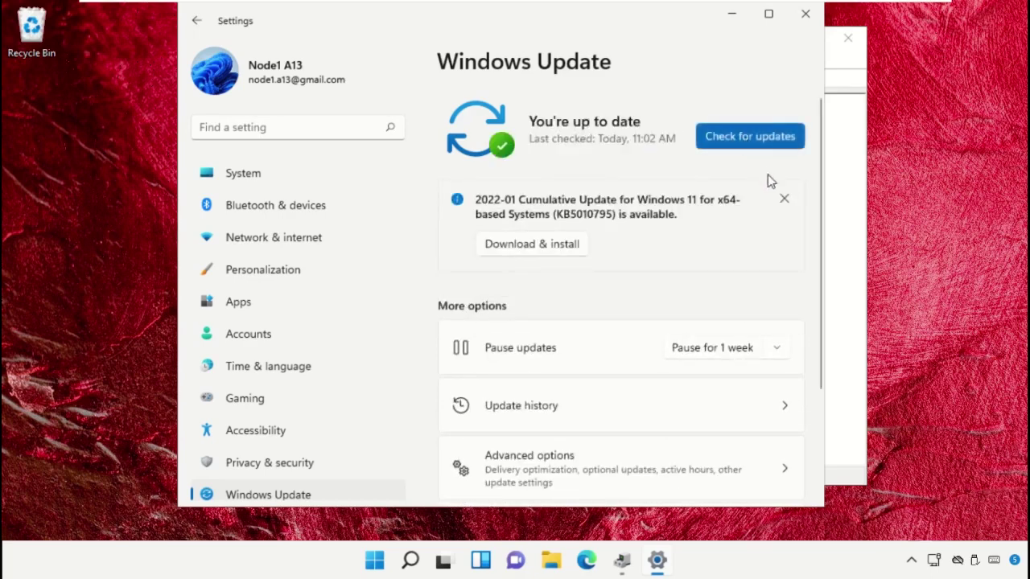
click(786, 199)
click(808, 20)
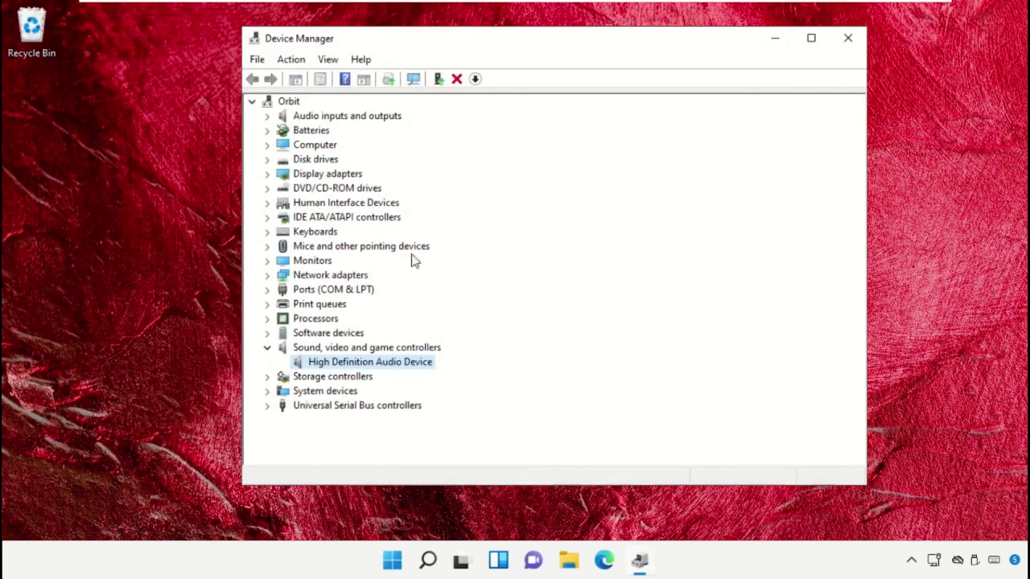
Step: Install the High Definition Audio Device driver from the list of drivers available on the computer, then close Device Manager
right_click(367, 367)
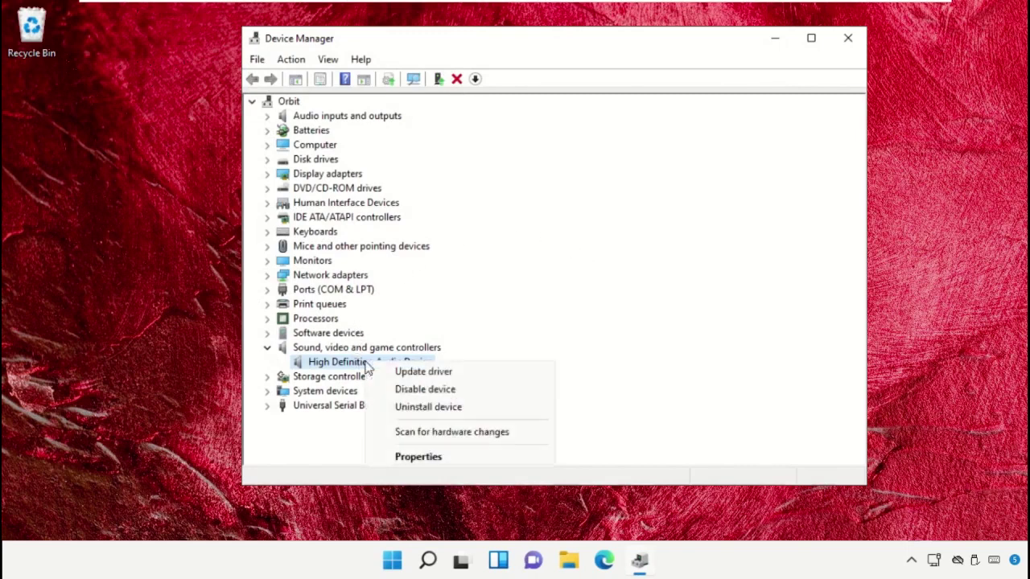
click(408, 374)
click(499, 323)
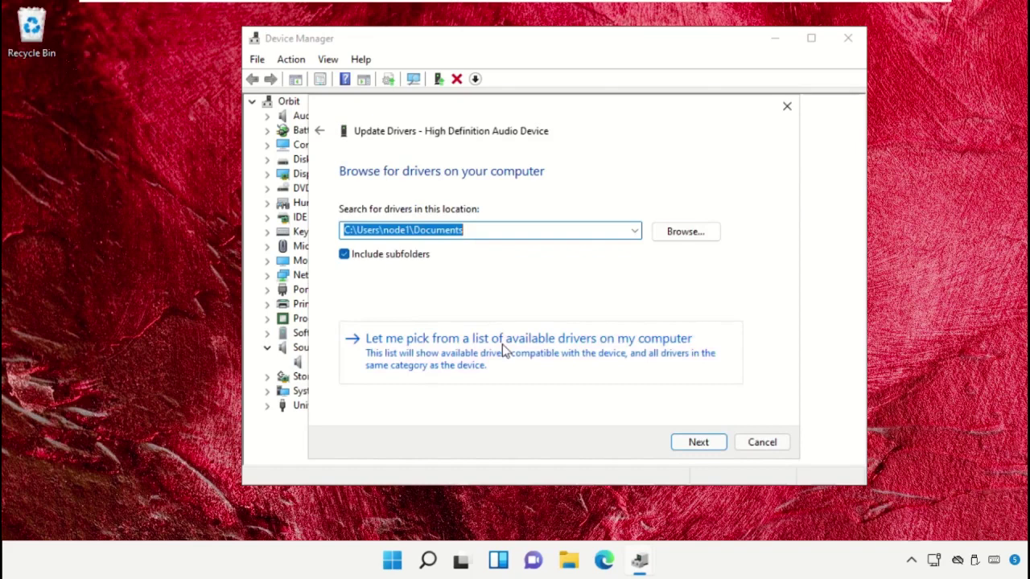
click(502, 354)
click(467, 315)
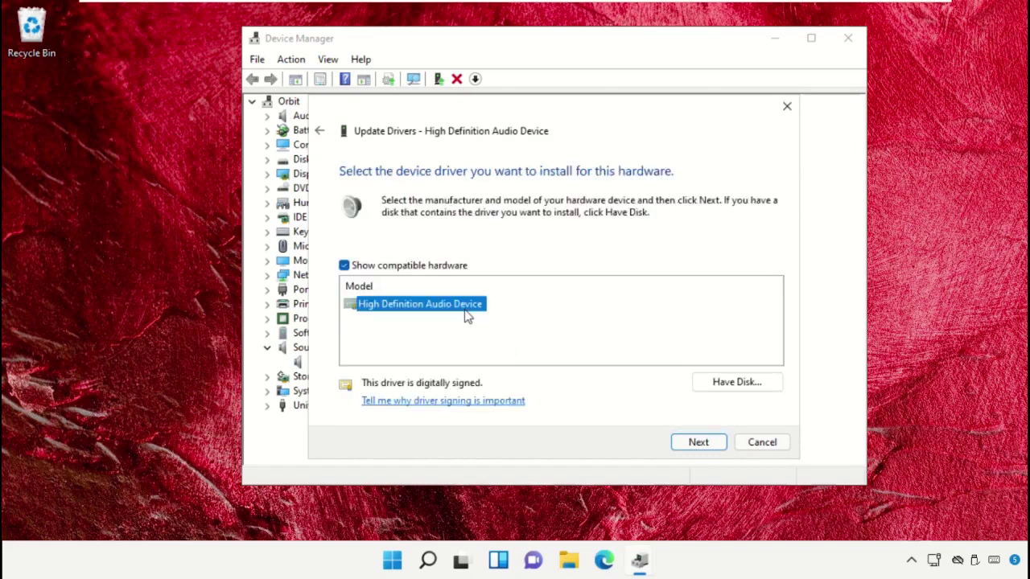
click(706, 445)
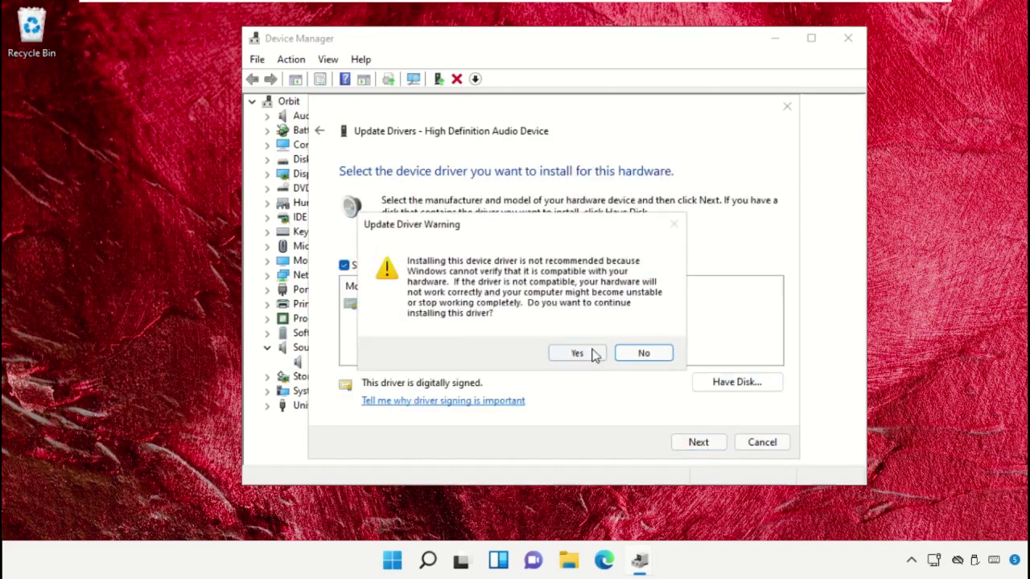
click(590, 354)
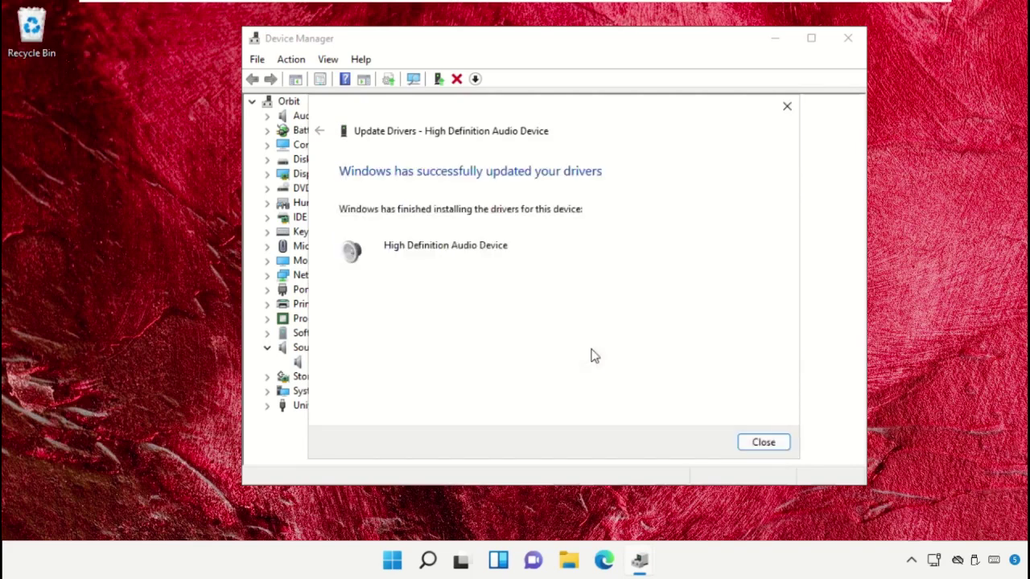
click(773, 441)
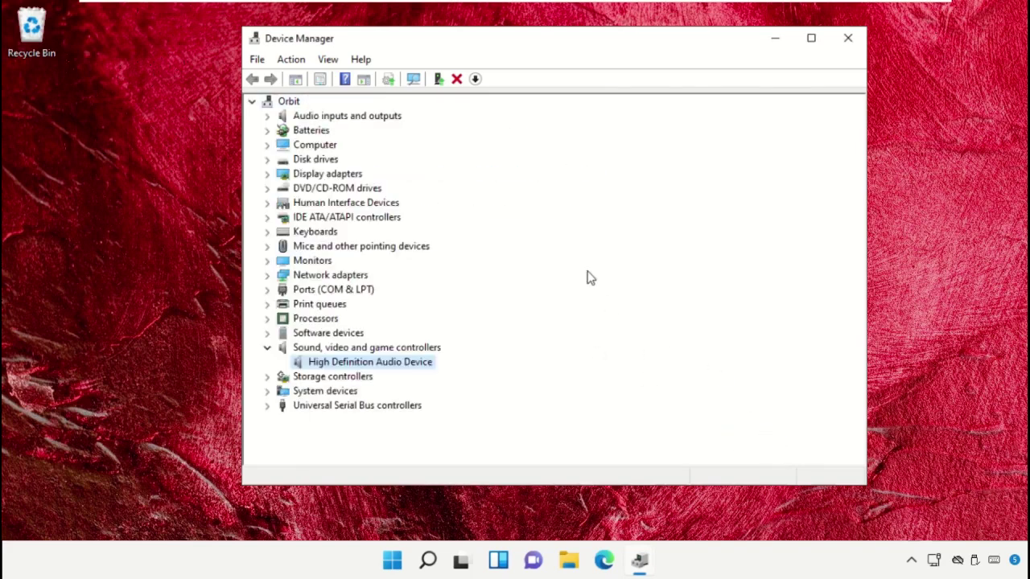
click(848, 38)
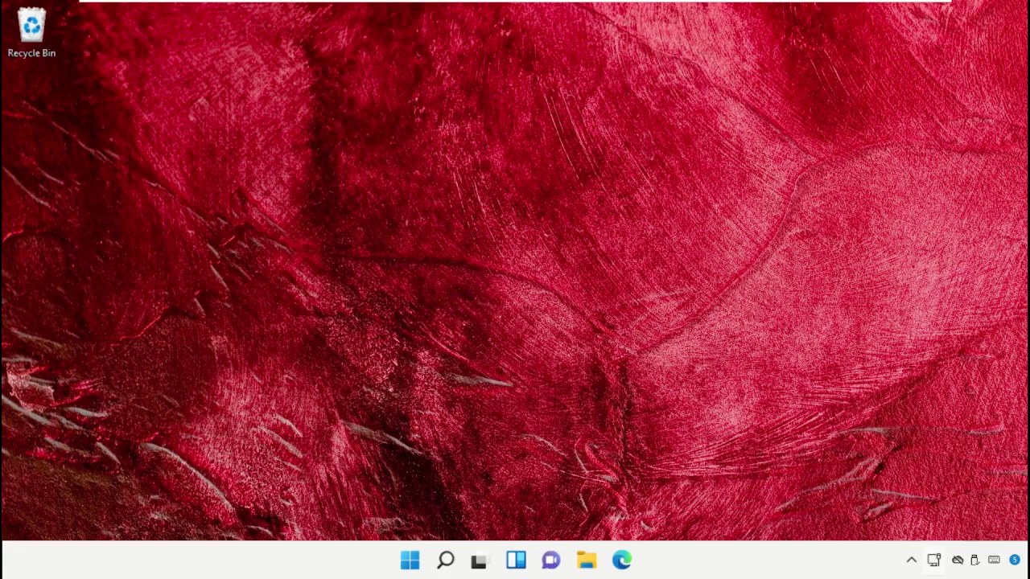
Step: Troubleshoot sound problems and choose to open Audio Enhancements in the Playing Audio troubleshooter
right_click(935, 560)
click(947, 462)
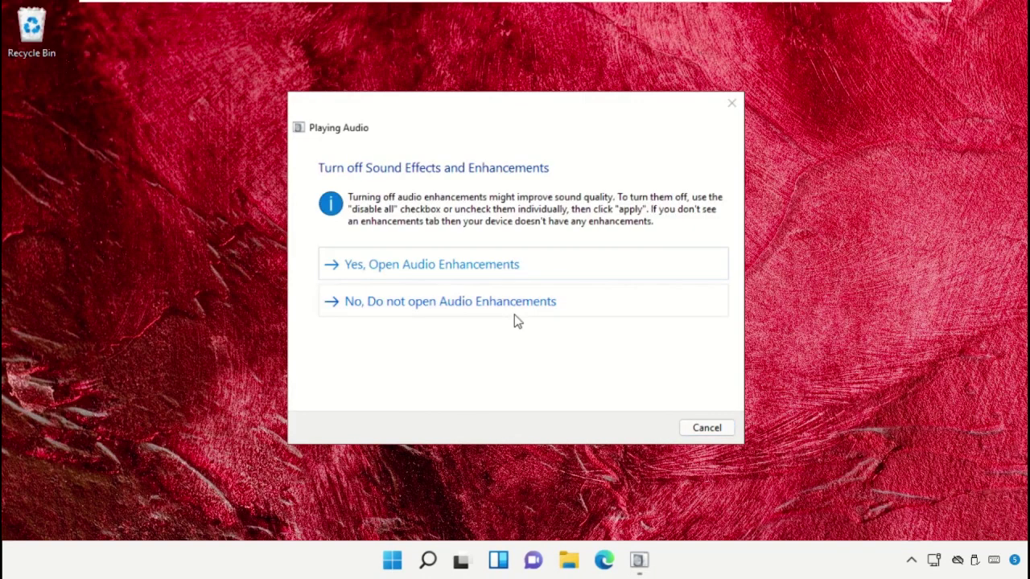
click(458, 268)
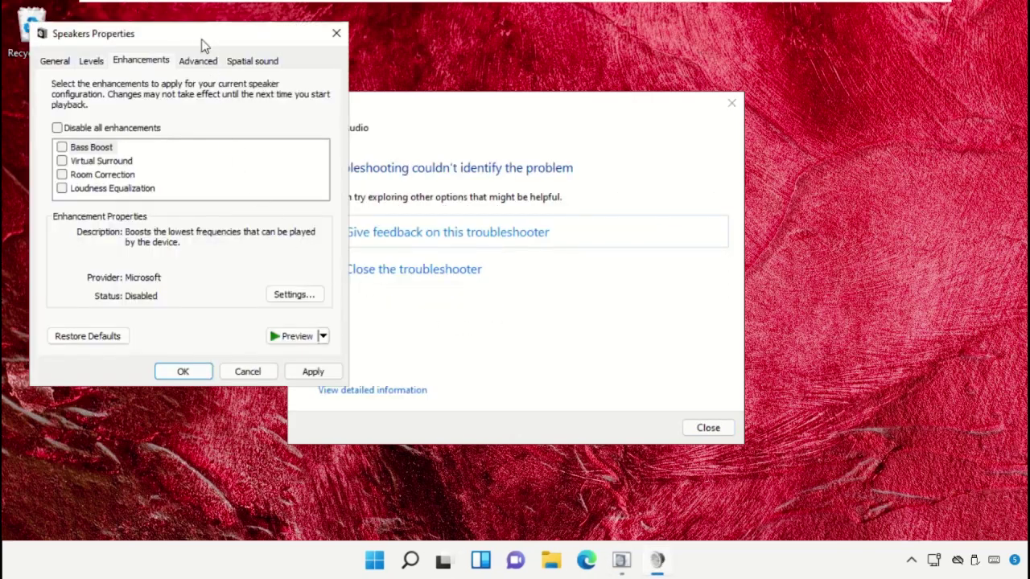
Step: Disable all enhancements in the Speakers Properties, apply the change and close the troubleshooter
drag(202, 46, 537, 58)
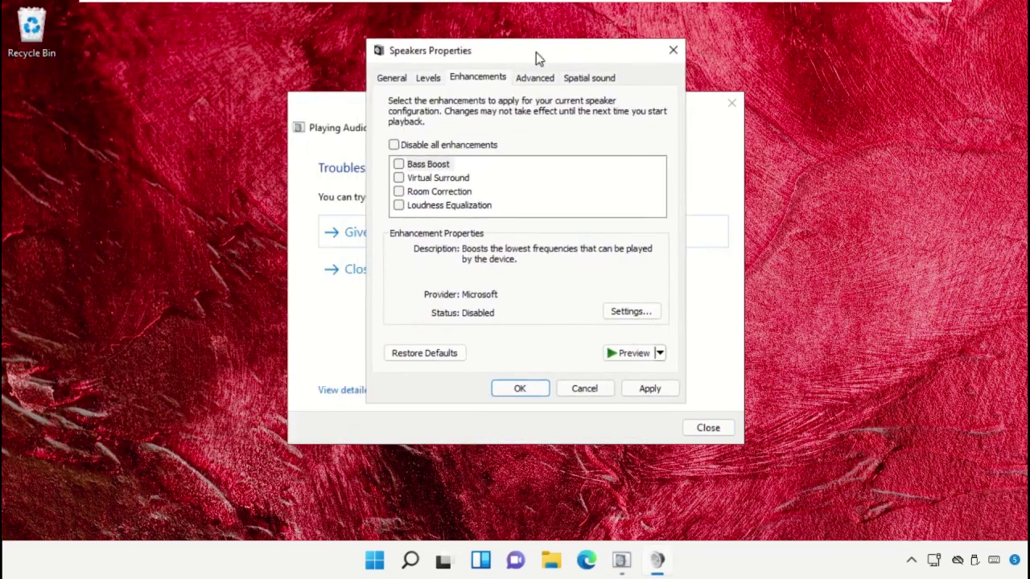
click(395, 146)
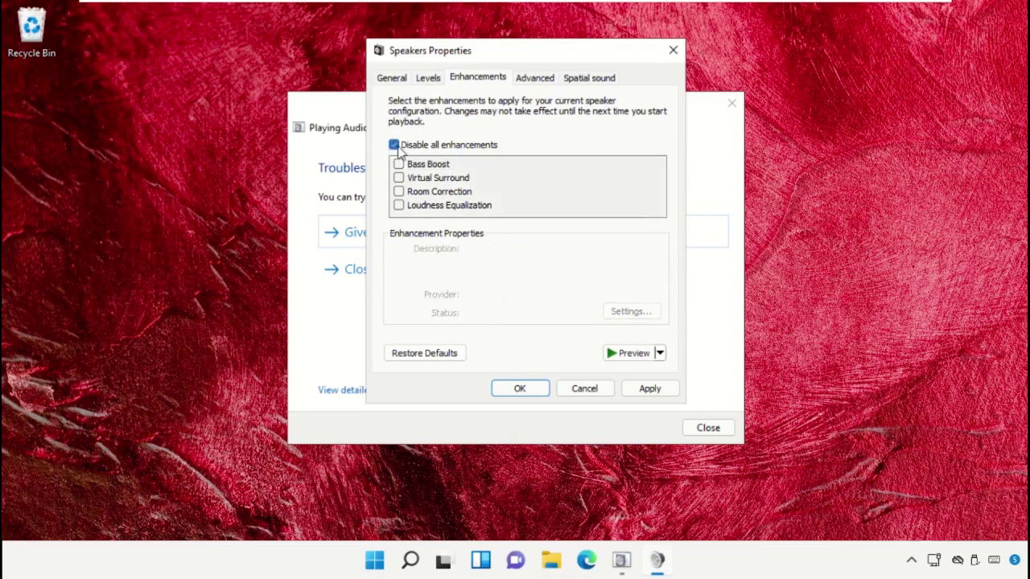
click(638, 388)
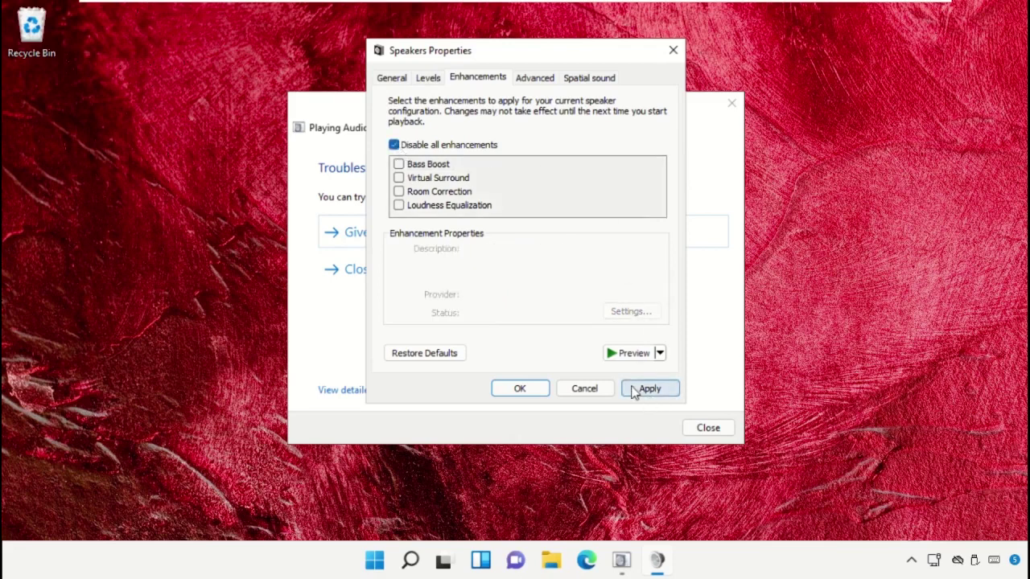
click(520, 389)
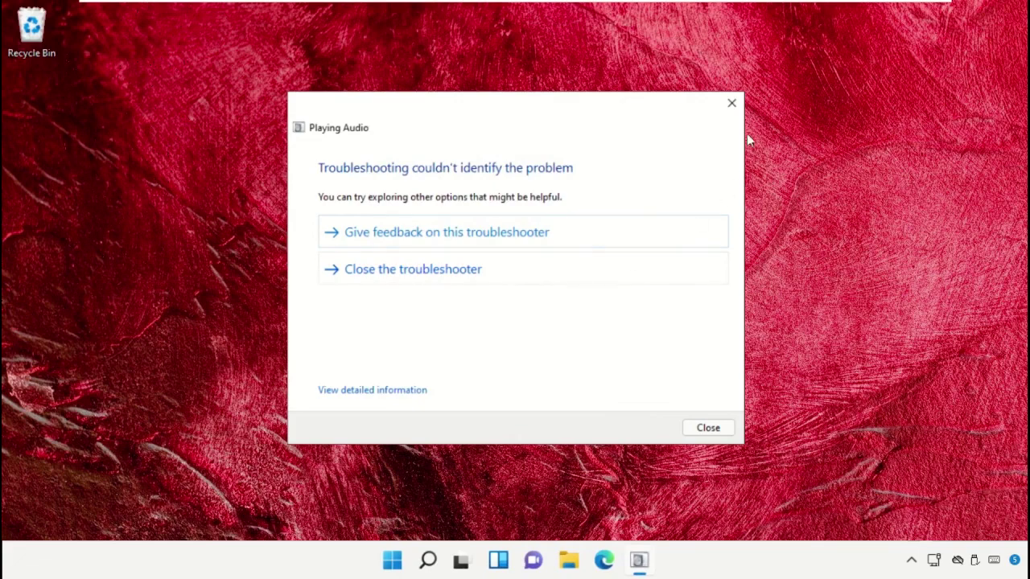
click(731, 103)
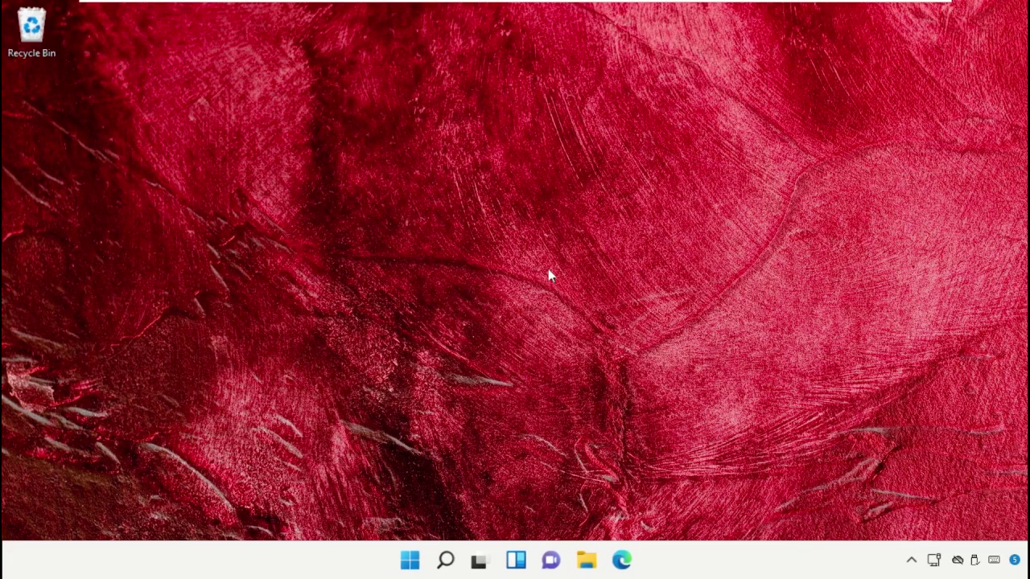
Step: Restart the PC
click(409, 560)
click(714, 507)
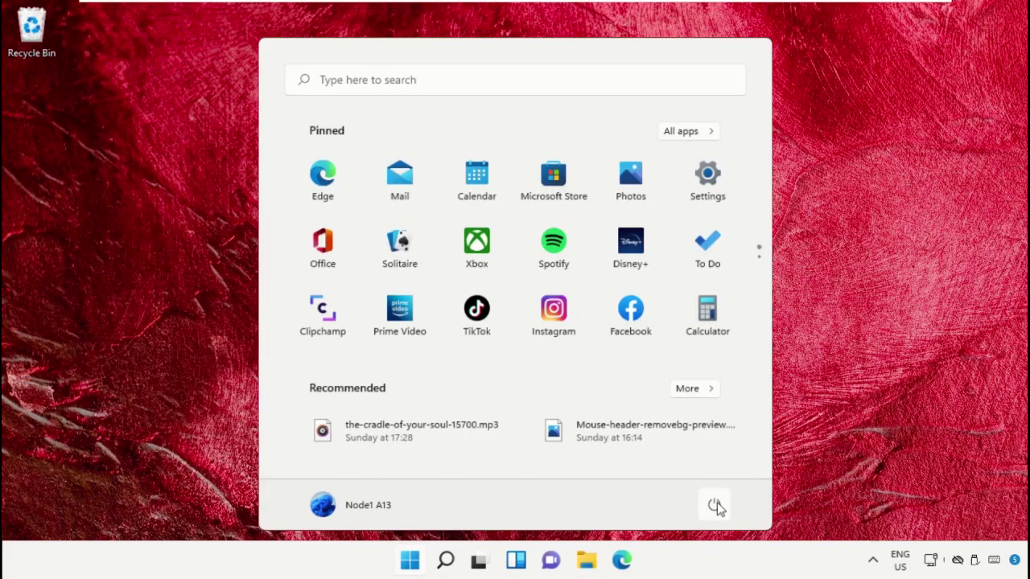
click(716, 507)
click(718, 471)
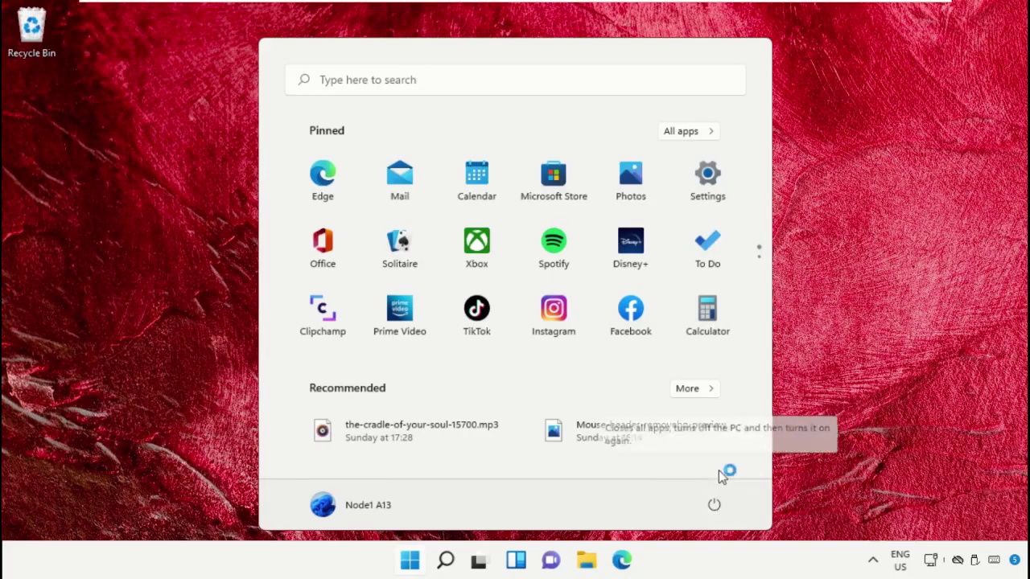